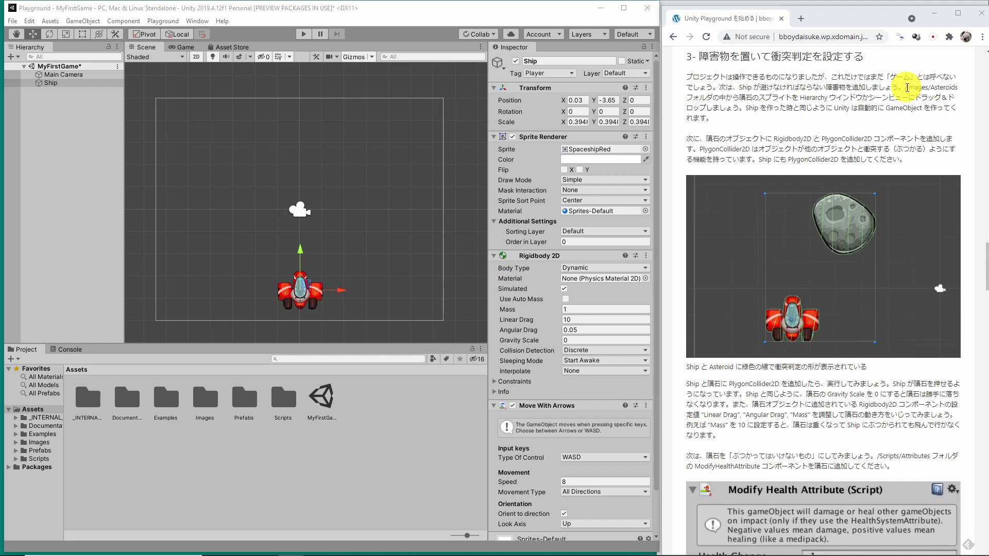
Step: Open the Images/Asteroids folder in the Project window and select the Asteroid2 sprite
mouse_move(907, 88)
left_mouse_down()
mouse_move(921, 96)
mouse_move(715, 102)
left_mouse_up()
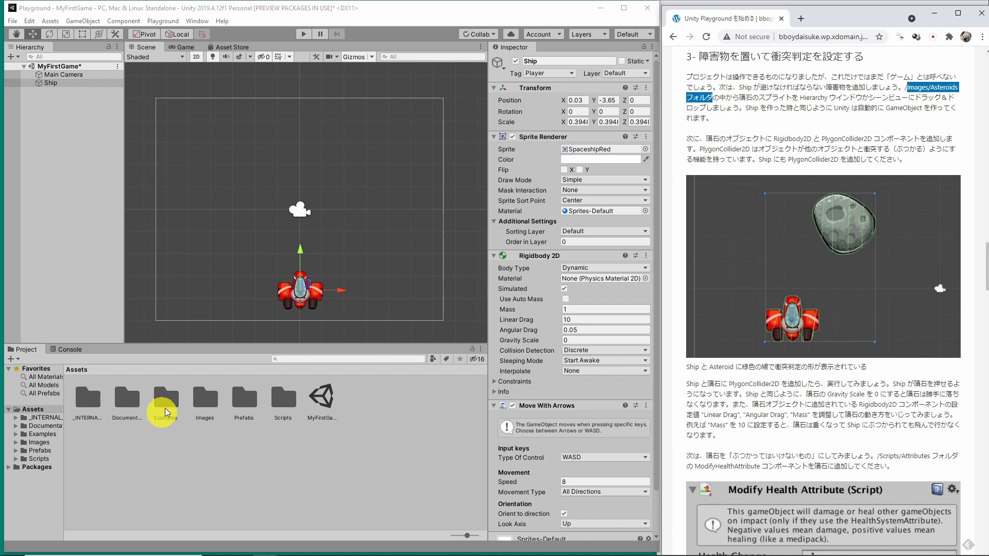
double_click(204, 403)
left_click(90, 407)
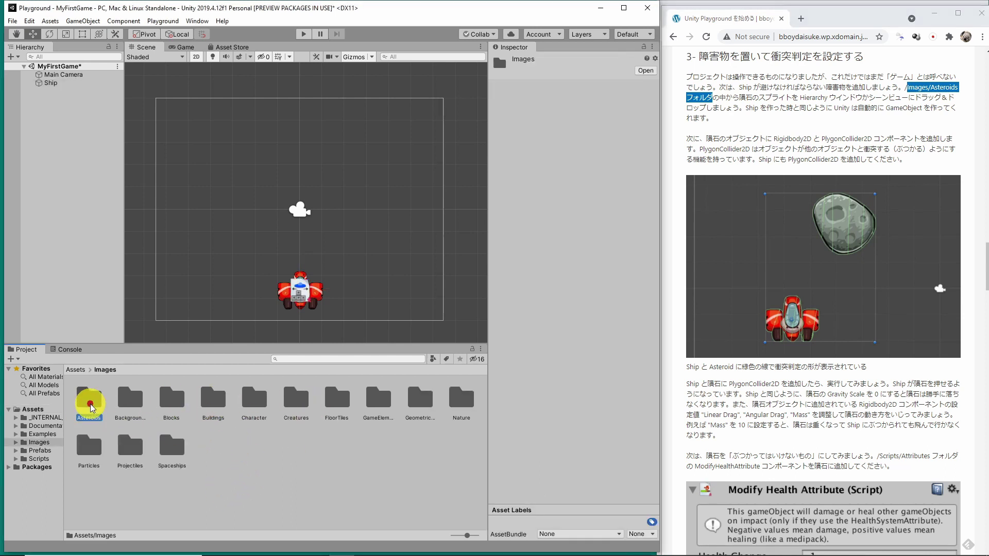
double_click(90, 406)
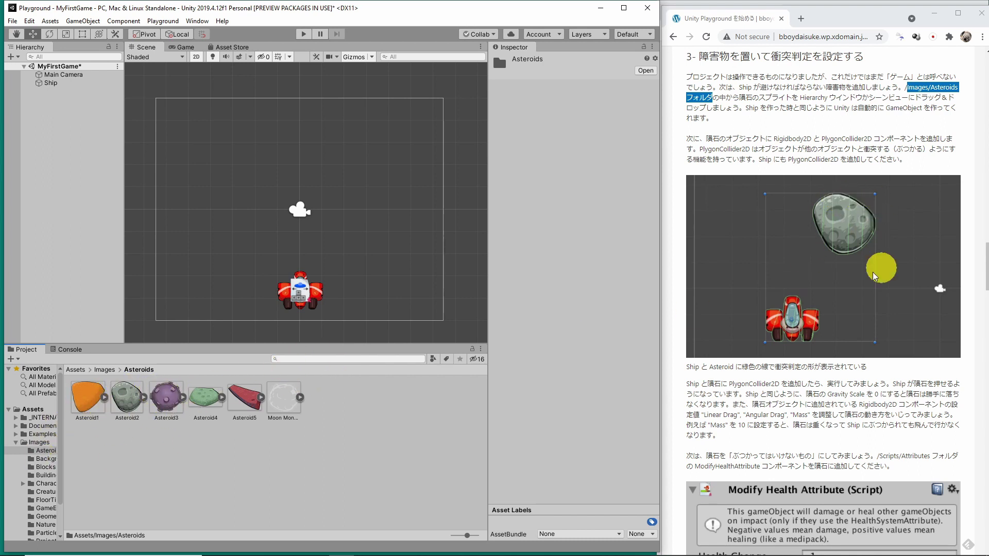
left_click(129, 401)
Step: Drop the Asteroid2 sprite into the scene above and to the right of the ship
left_click_drag(130, 401, 70, 181)
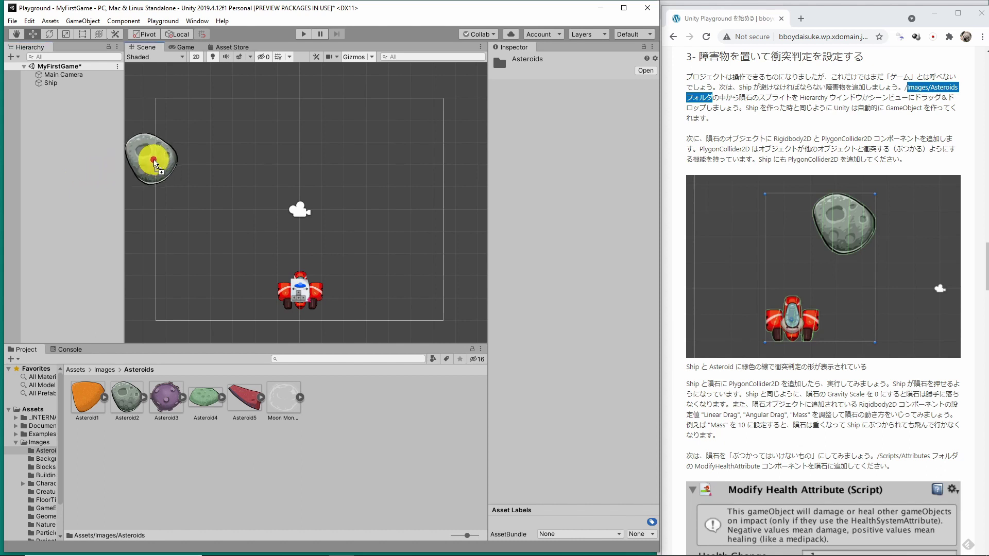
mouse_move(69, 182)
left_mouse_down()
mouse_move(259, 154)
mouse_move(375, 179)
left_mouse_up()
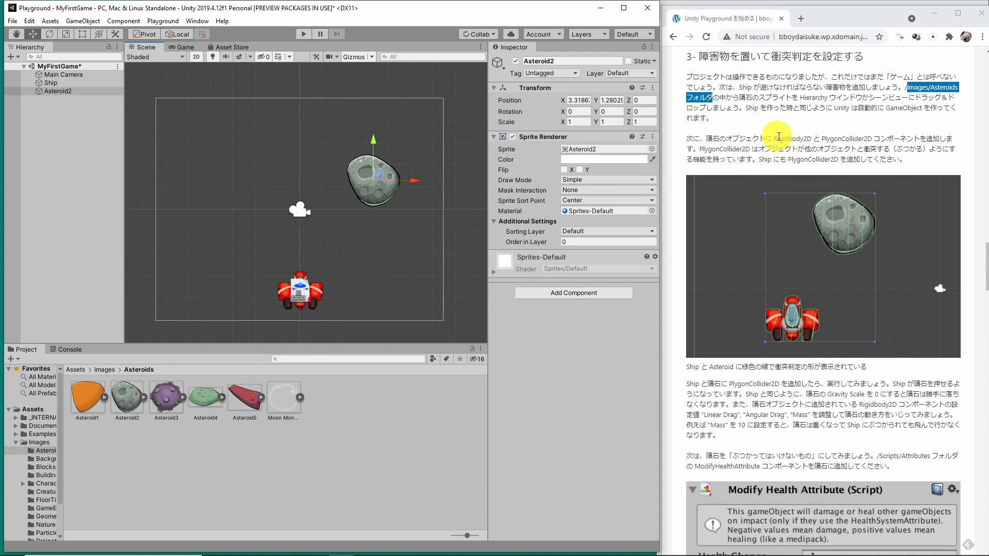
left_click_drag(748, 108, 713, 118)
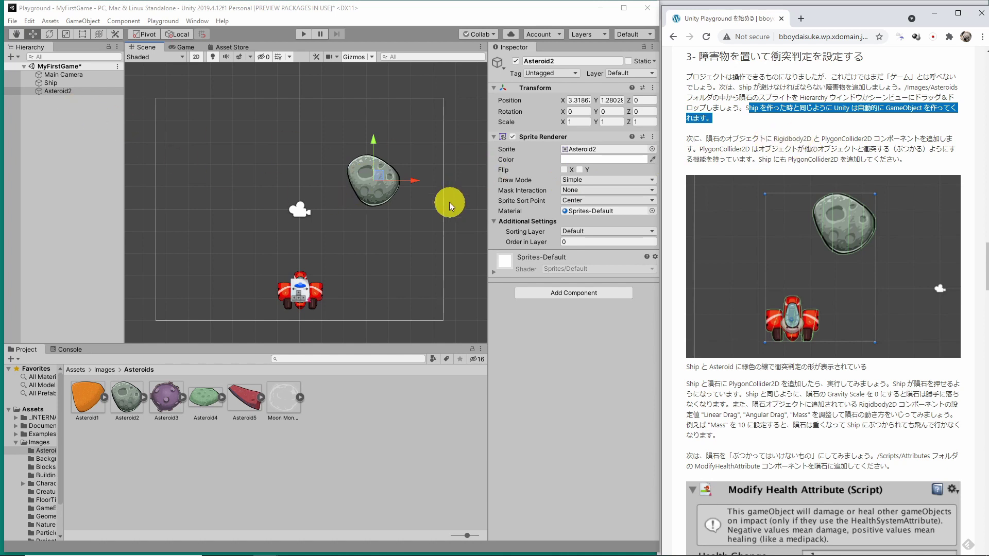
Step: Rename the Asteroid2 GameObject to Asteroid in the Inspector
left_click(572, 61)
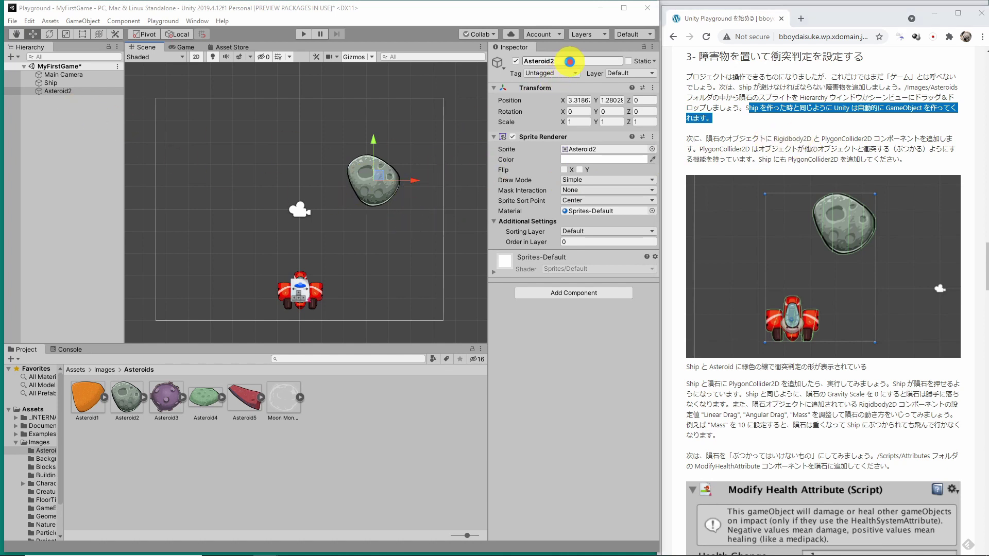
left_click(575, 61)
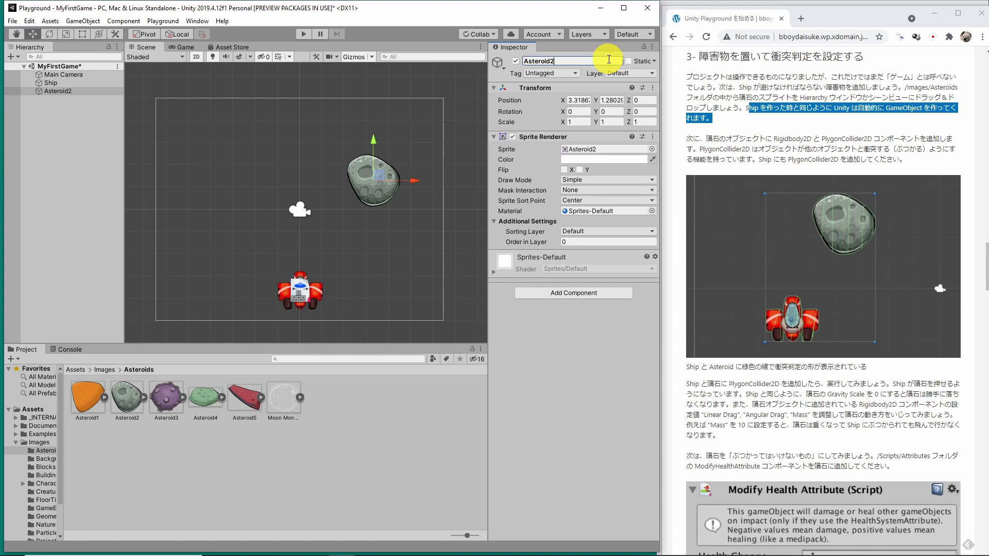
key("BackSpace")
left_click(713, 136)
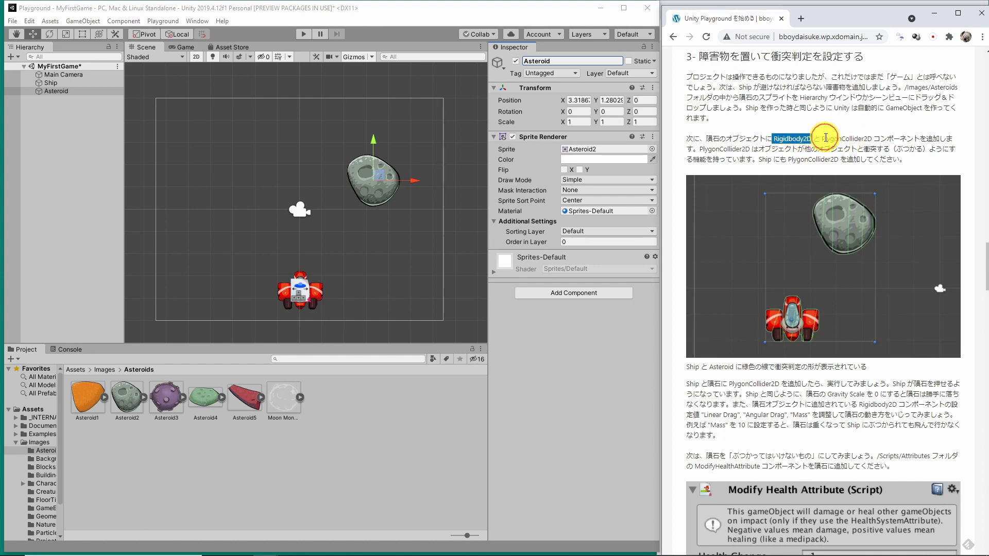
left_click_drag(824, 138, 872, 138)
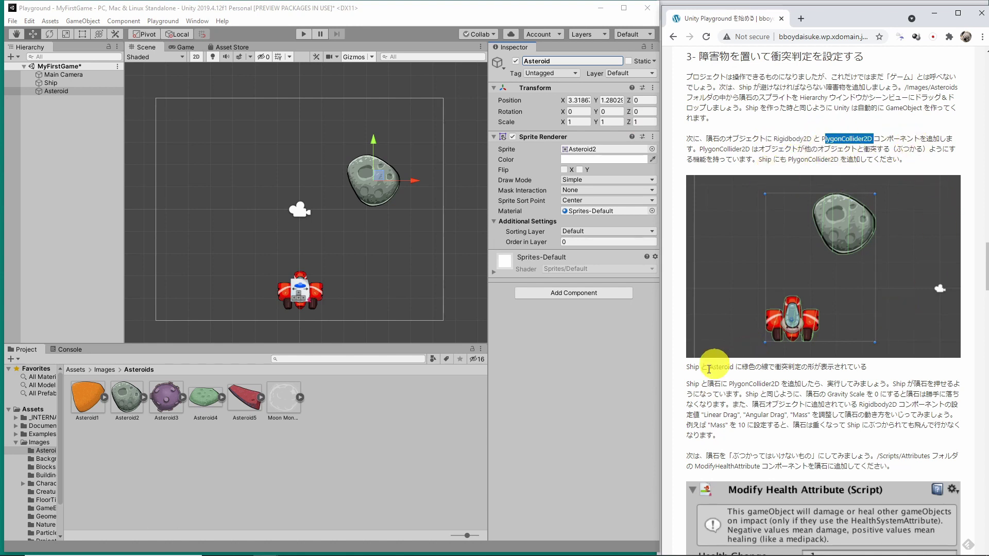
left_click(563, 291)
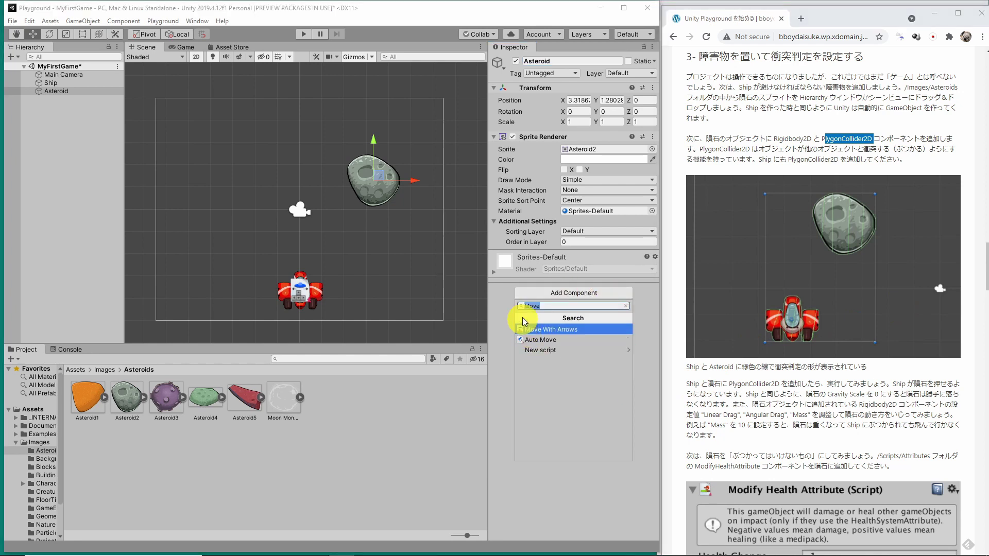
Step: Add a Rigidbody 2D component to the Asteroid using the name copied from the tutorial
double_click(780, 139)
right_click(781, 140)
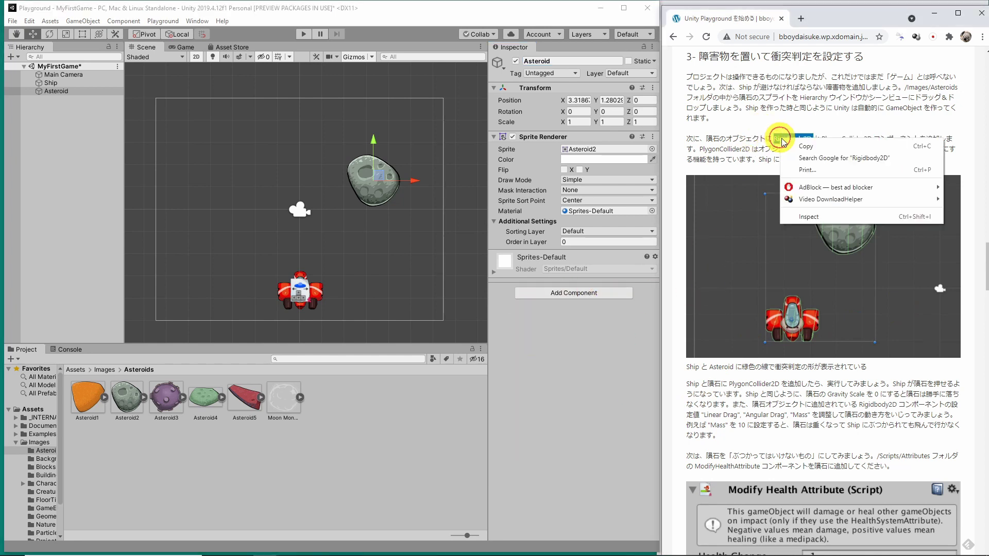
left_click(805, 147)
left_click(551, 292)
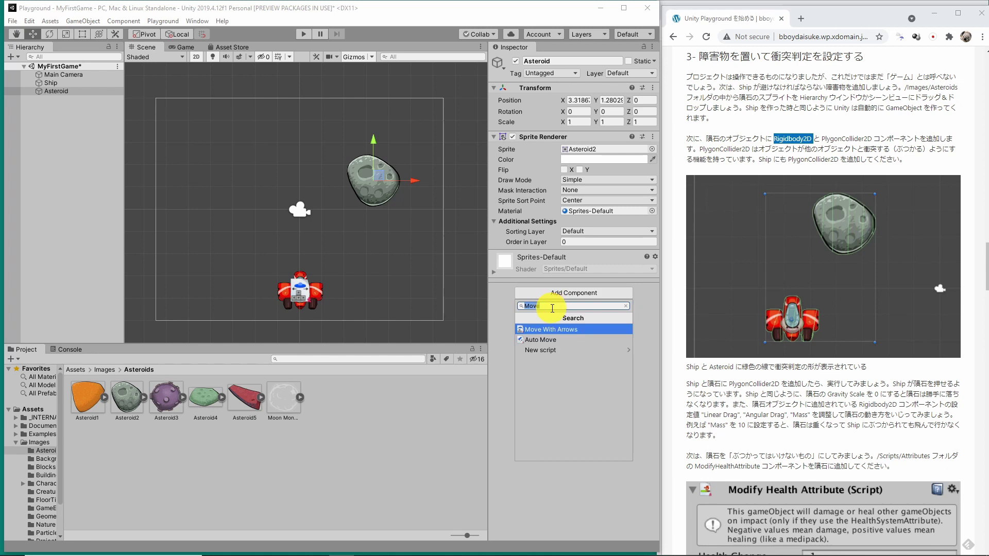
right_click(553, 308)
left_click(566, 337)
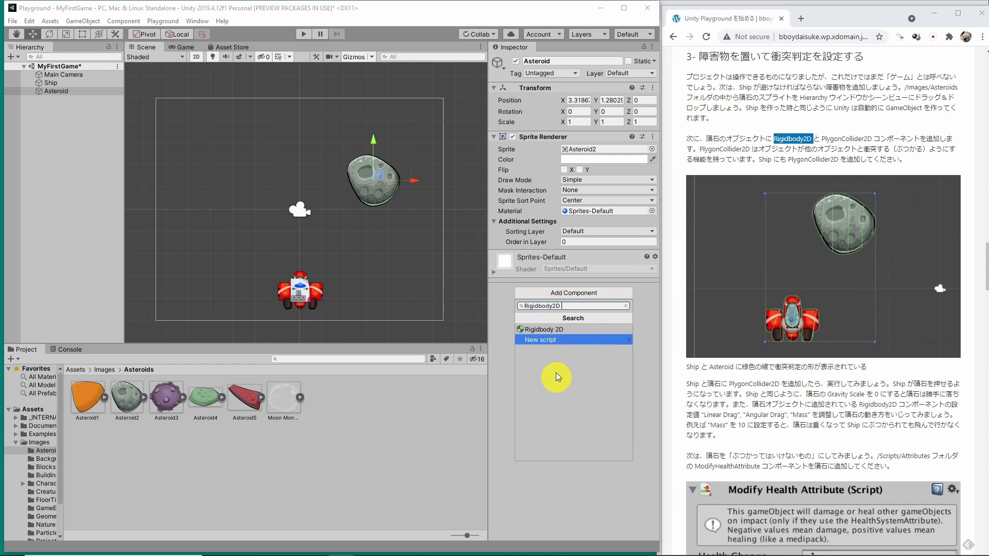
left_click(552, 330)
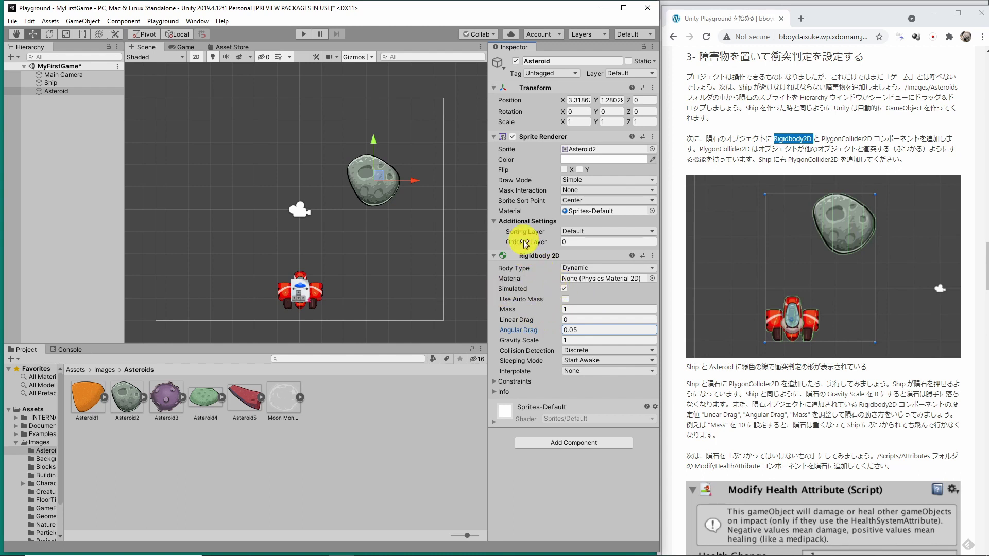
Step: Try adding the collider by pasting the misspelled 'PlygonCollider2D' into the component search, without success
double_click(845, 138)
right_click(844, 140)
left_click(842, 147)
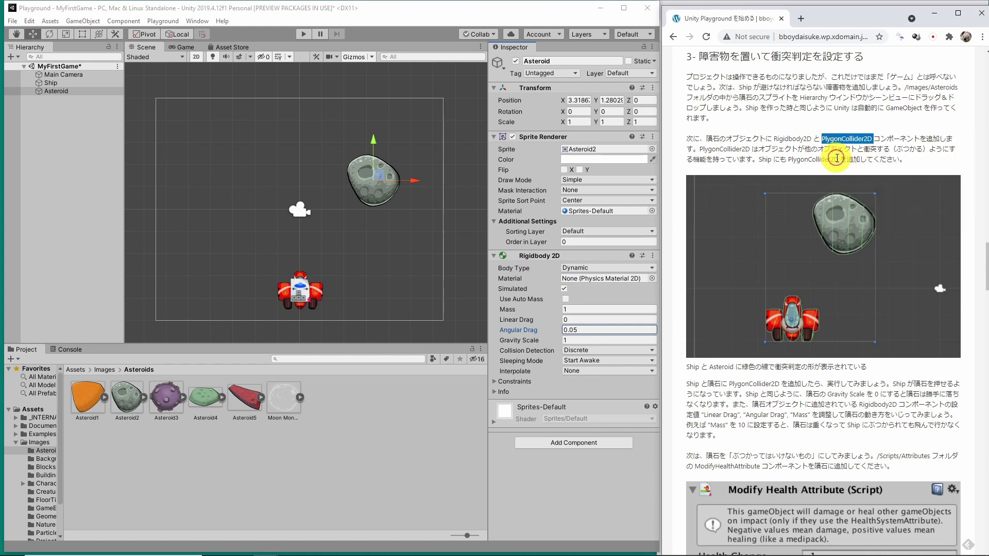
left_click(540, 443)
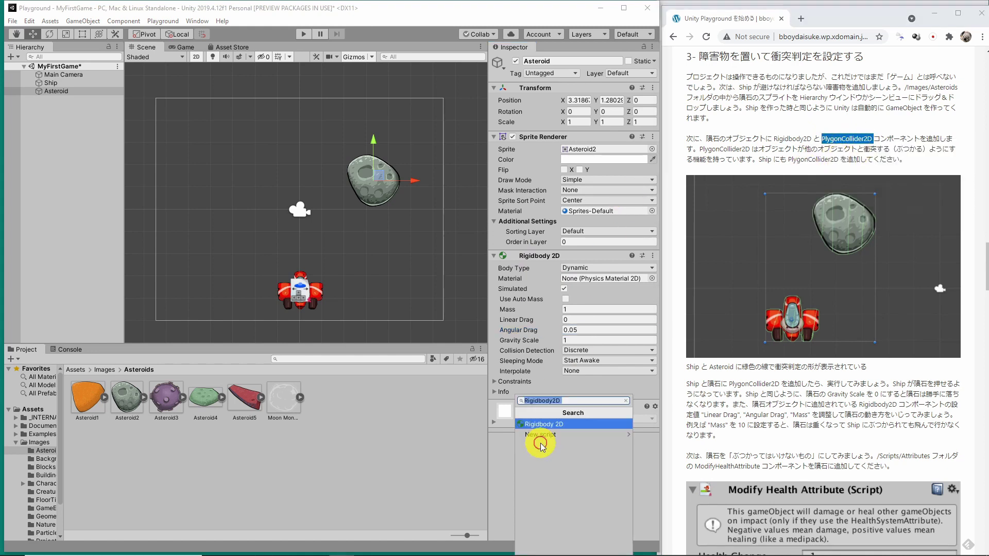
right_click(553, 401)
left_click(572, 429)
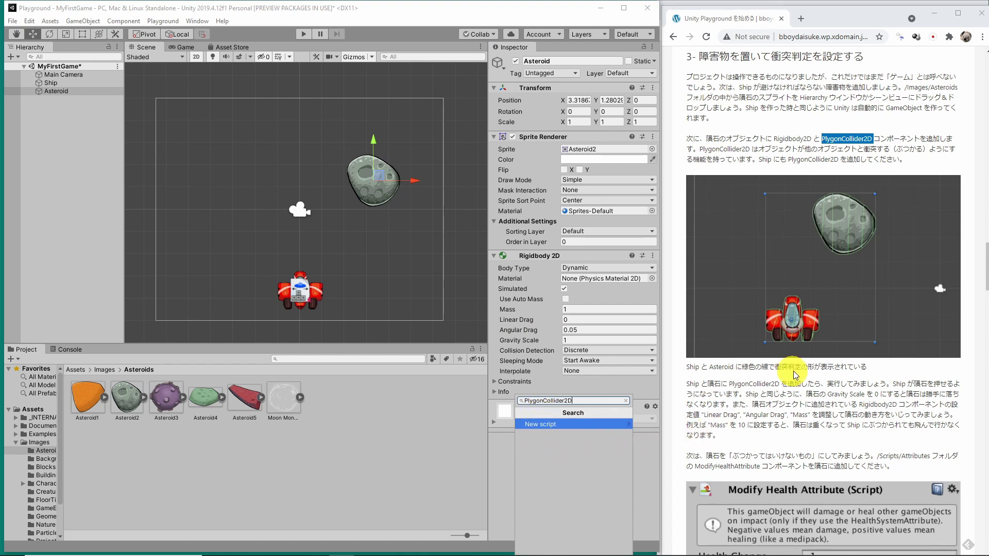
left_click(844, 138)
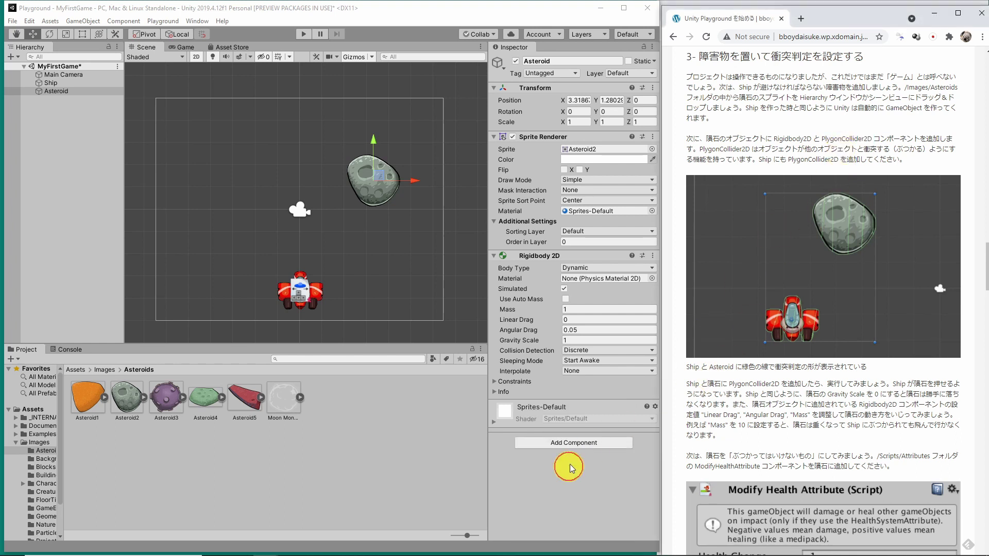
Step: Add a Polygon Collider 2D to the Asteroid via a 'Collider 2d' search, then run the game
double_click(844, 139)
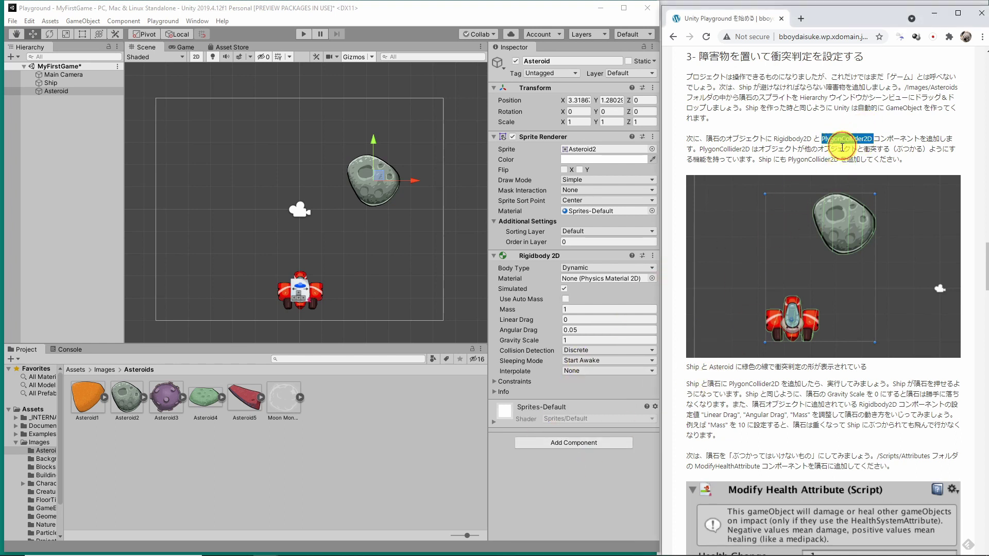
left_click(548, 440)
type("Poly")
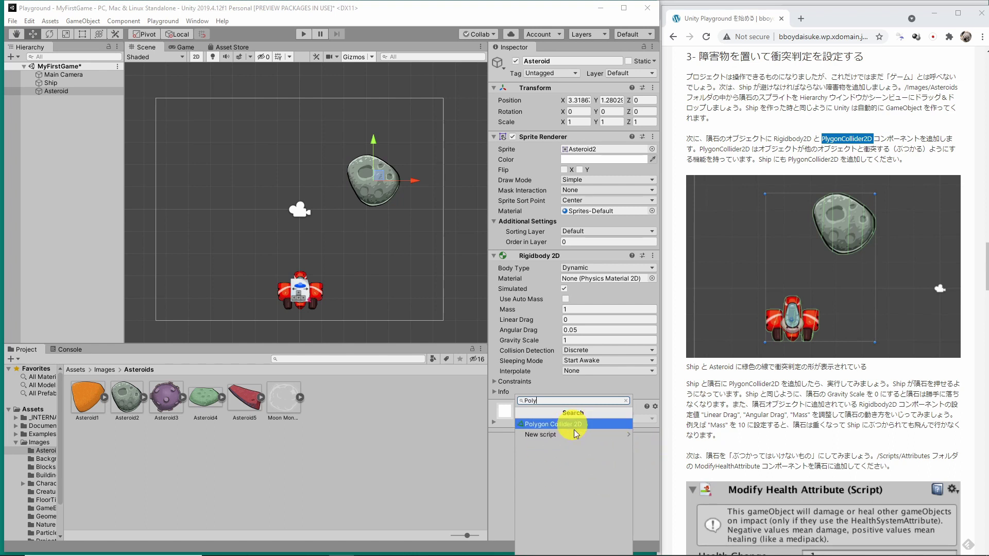
key("ctrl+a")
type("Collider")
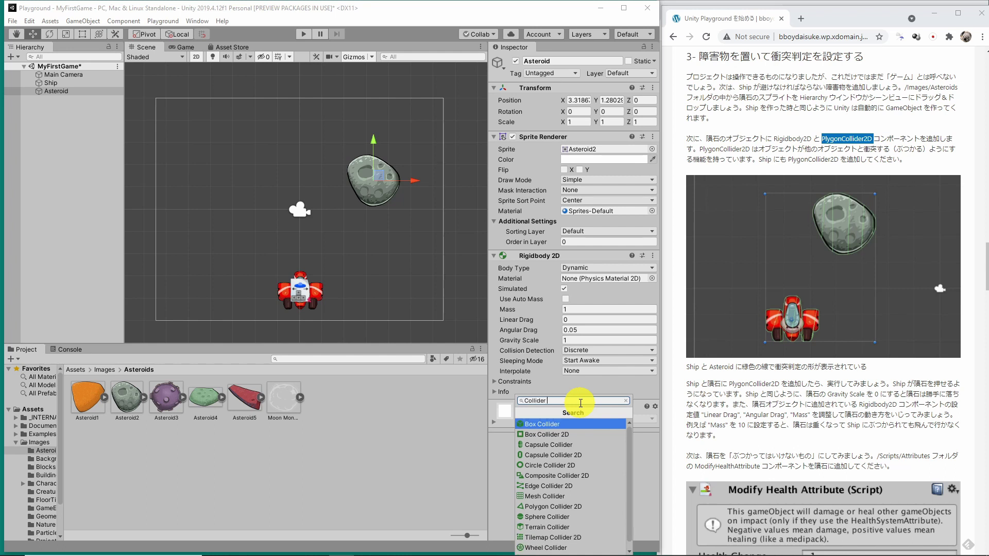
type(" 2d")
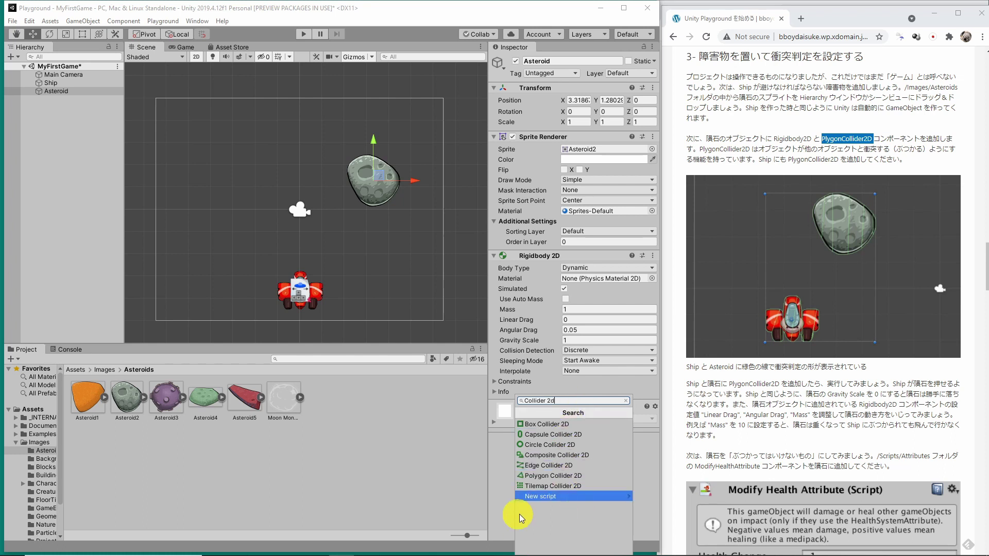
left_click(544, 476)
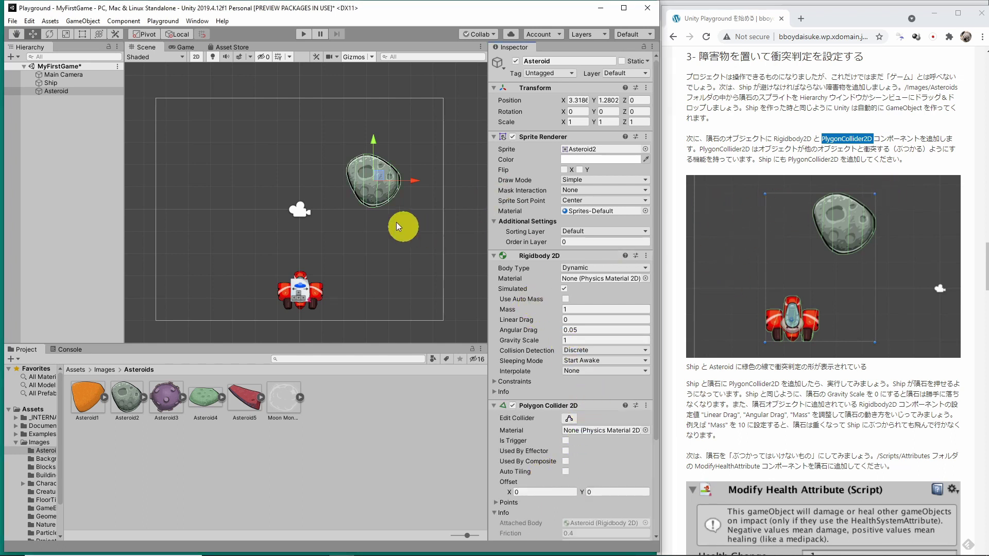
scroll(524, 352, "down", 3)
scroll(528, 343, "down", 1)
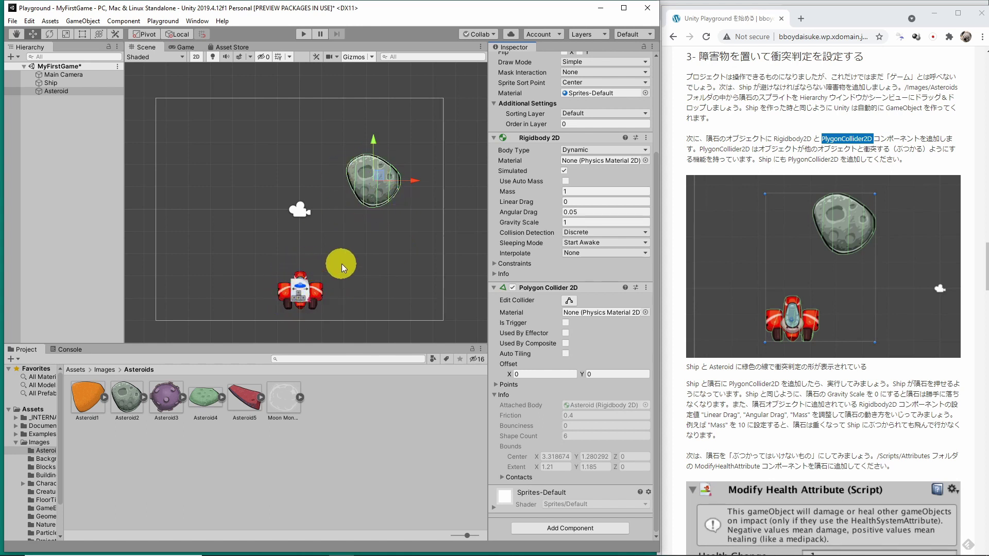
left_click(303, 33)
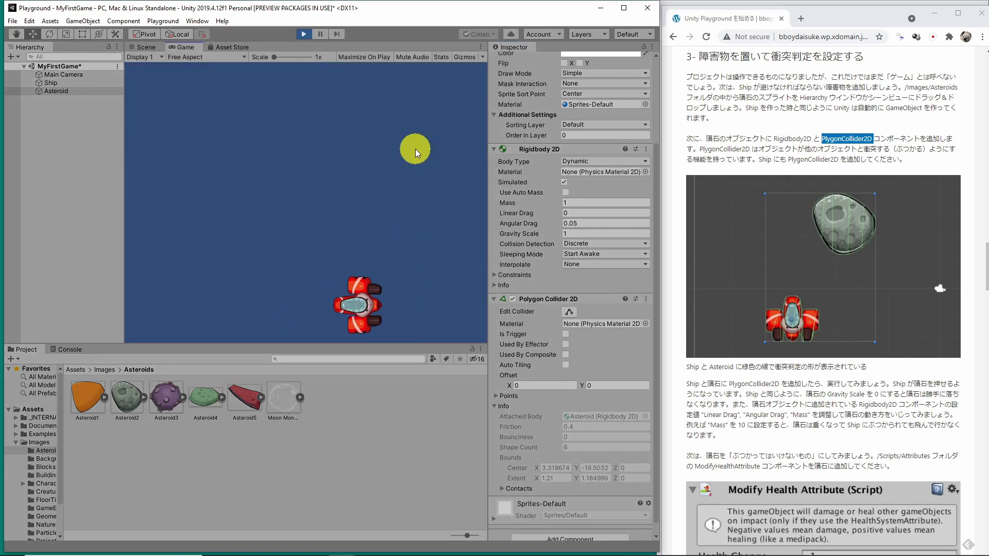
Step: Stop Play mode and add a Polygon Collider 2D to the Ship via a 'pol' search
left_click(304, 34)
left_click(51, 83)
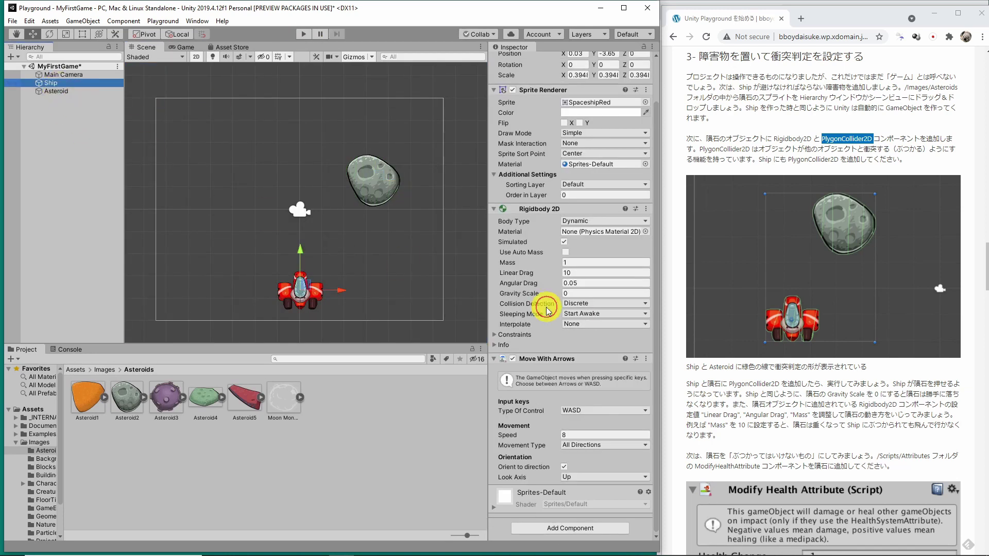
left_click(558, 528)
type("p")
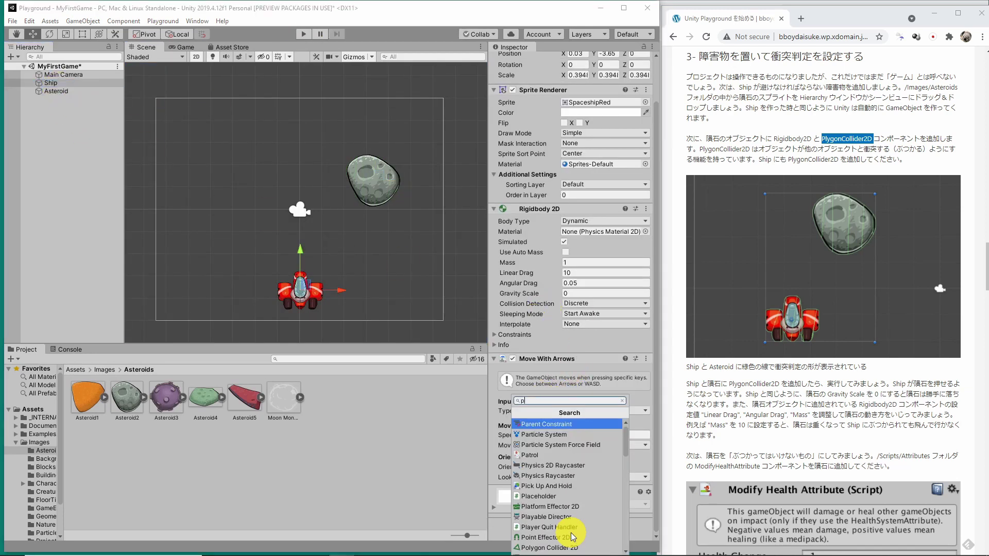
type("oly")
key("Return")
scroll(578, 379, "down", 5)
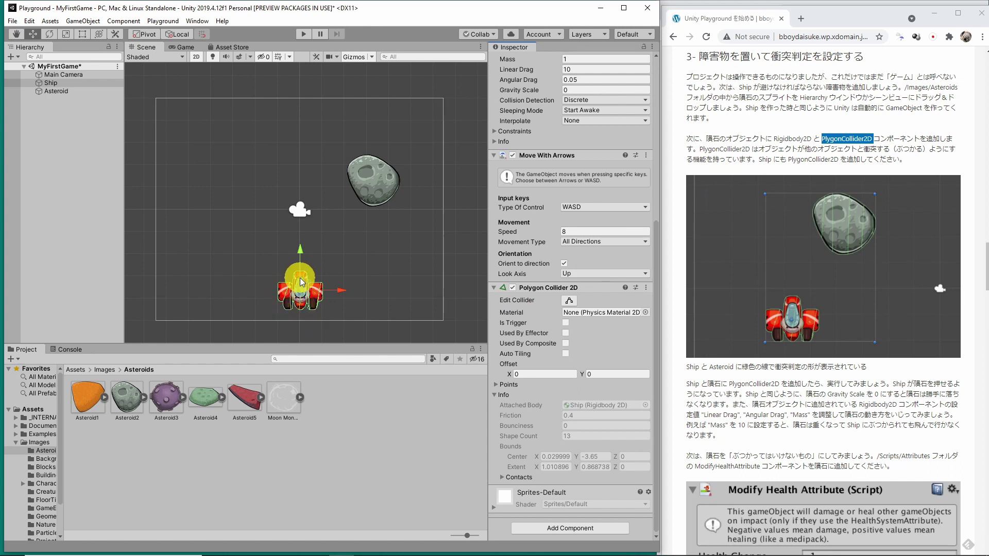
Step: Review the Asteroid's and Ship's physics settings, then start Play mode to test collisions
left_click(318, 292)
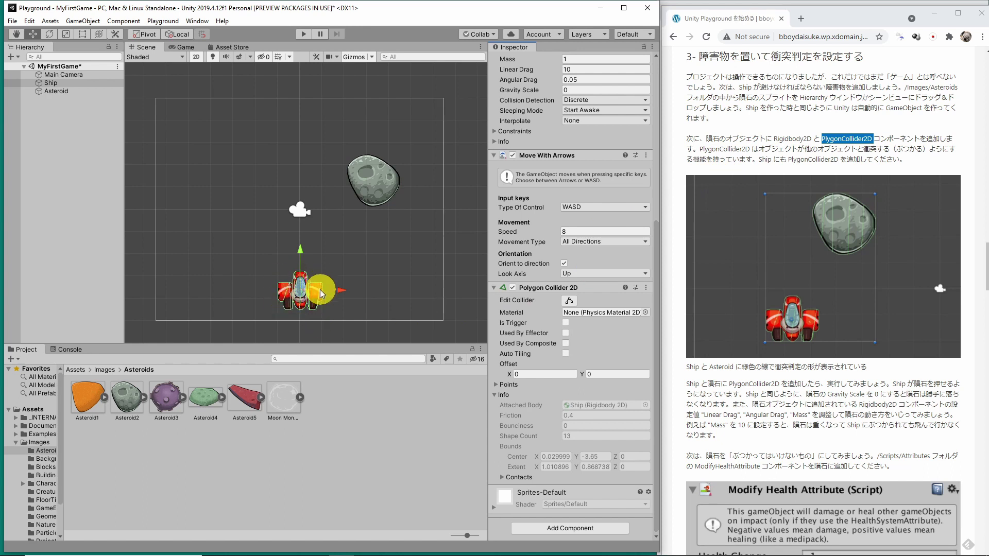
left_click(286, 290)
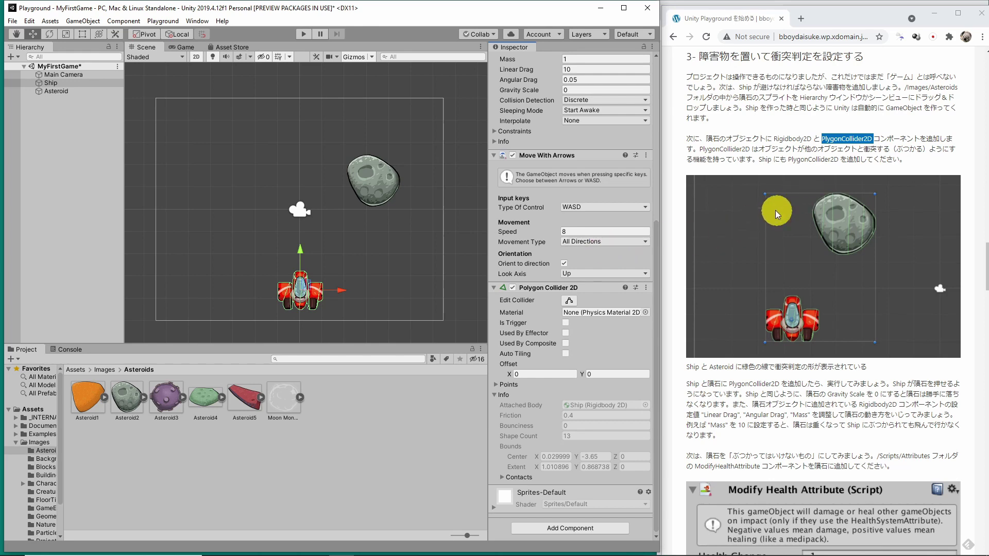
left_click(56, 90)
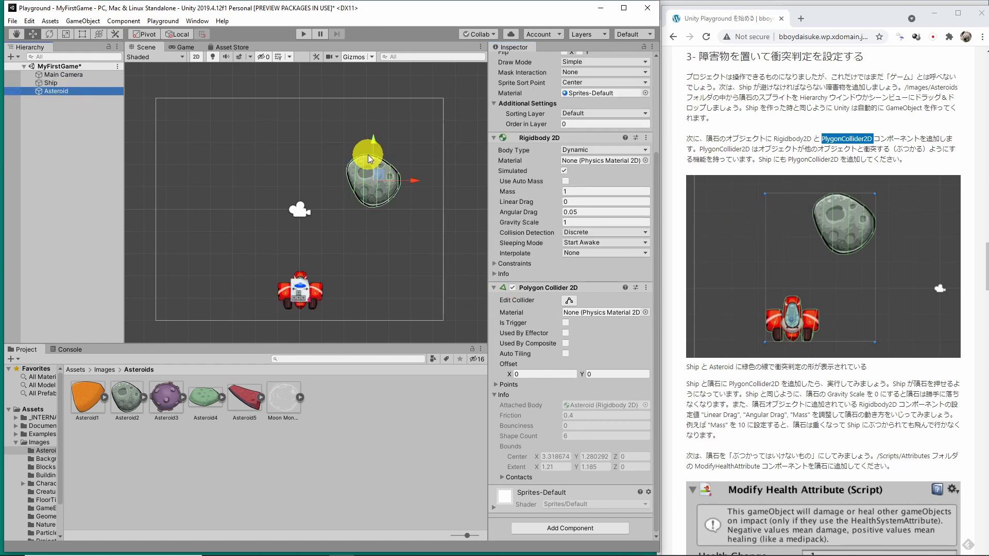
left_click(54, 83)
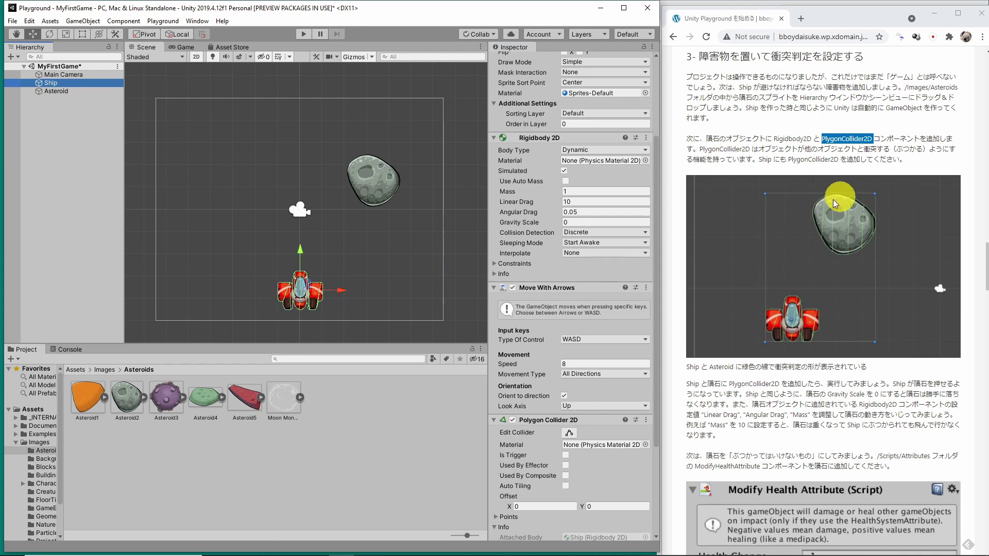
left_click(302, 36)
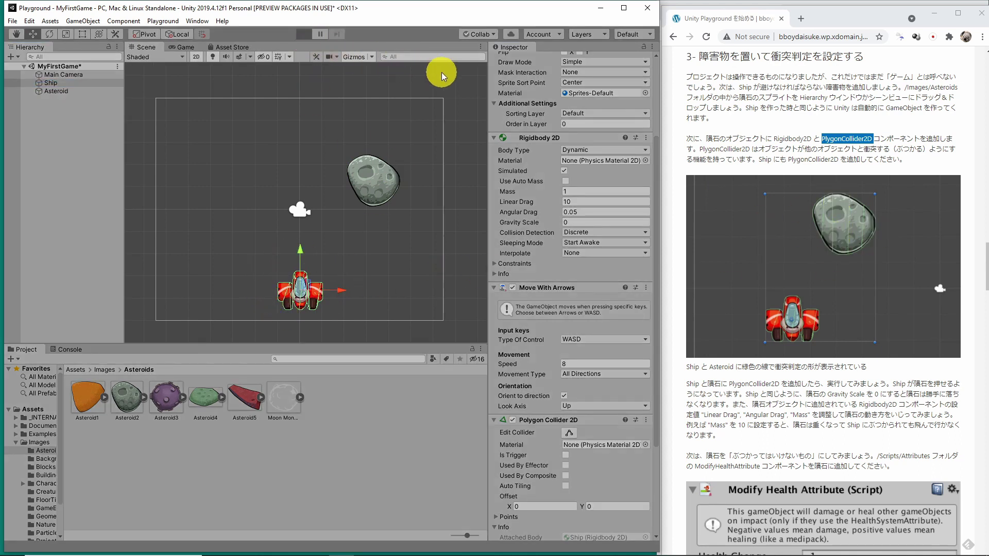
Step: Move the asteroid directly above the ship and rerun the game test
key("d")
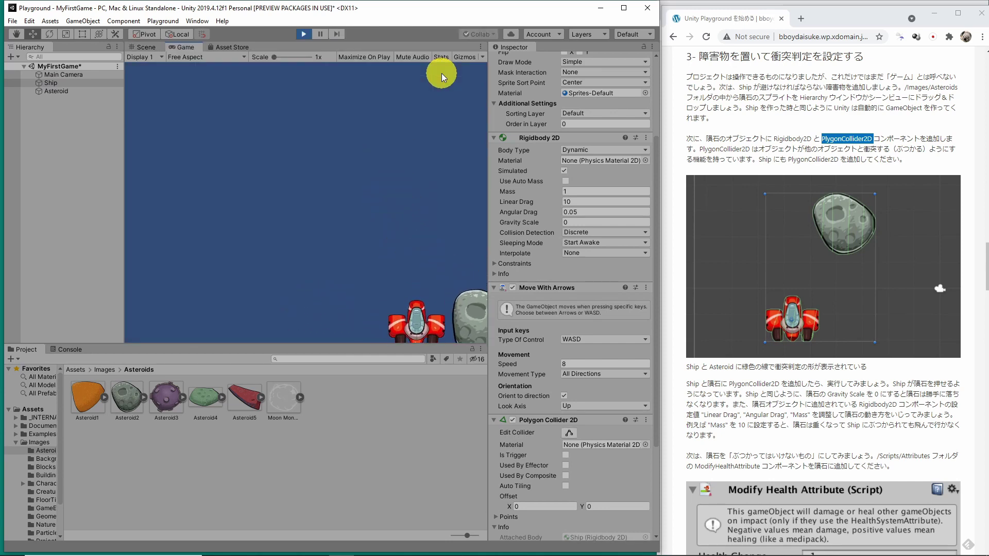
left_click(304, 34)
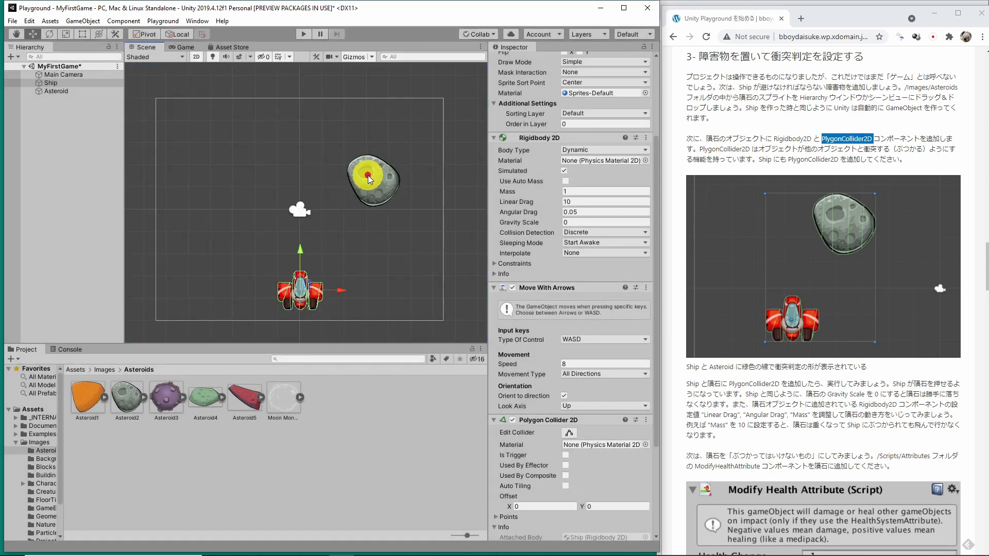
left_click_drag(368, 179, 299, 137)
left_click(300, 35)
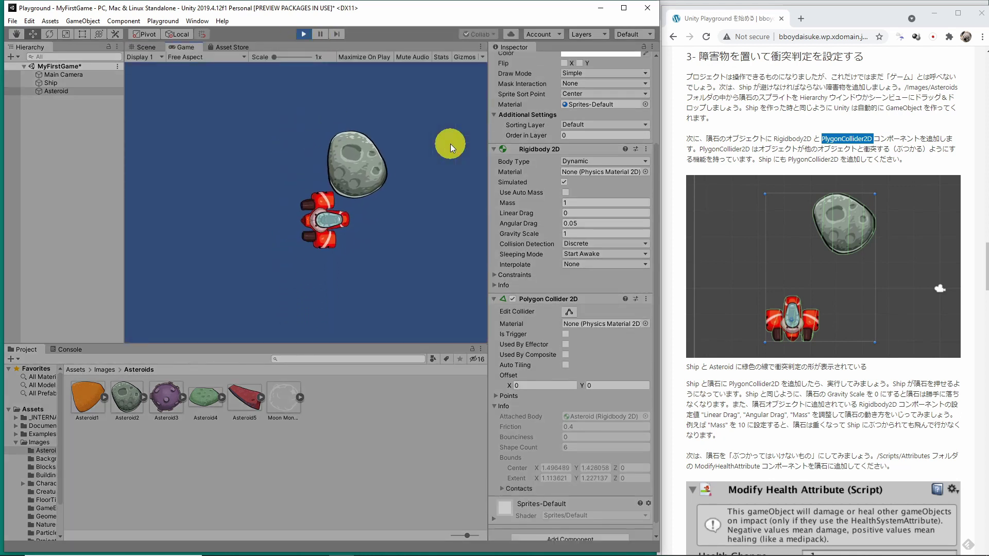
scroll(893, 138, "down", 1)
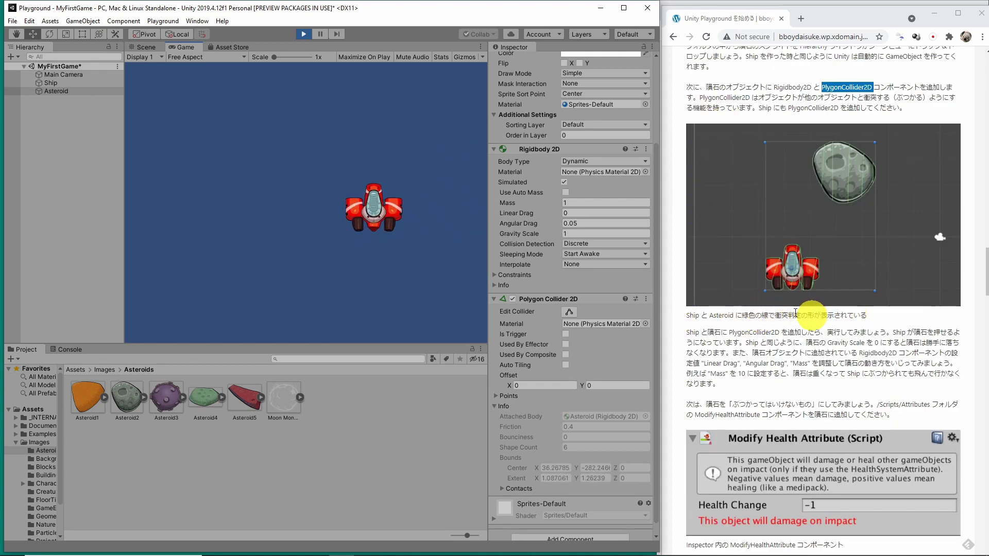
left_click(303, 34)
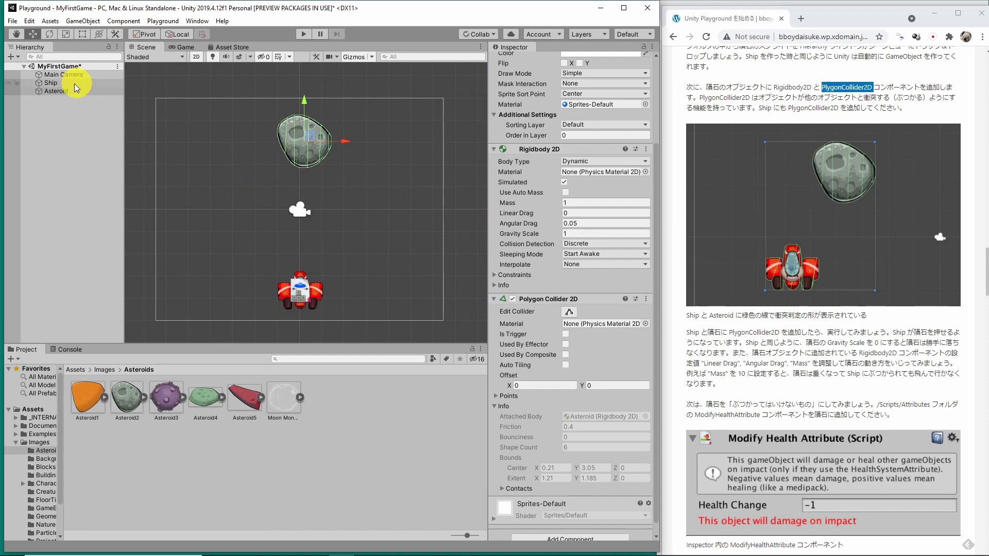
Step: Compare the Ship's and Asteroid's component settings in the Inspector
left_click(60, 83)
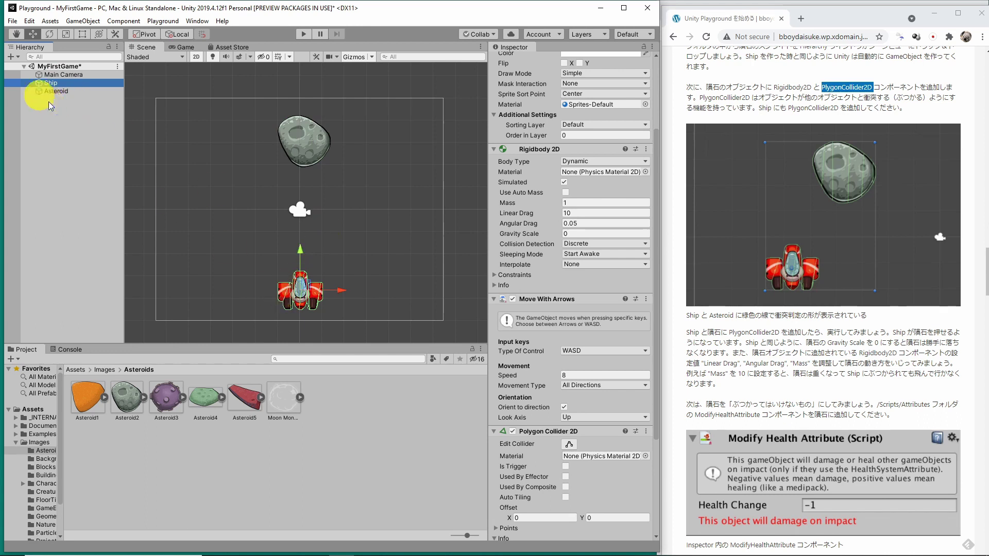
left_click(54, 91)
left_click(71, 82)
Step: Select both Ship and Asteroid and toggle between the Rect and Move tools
left_click(62, 94, "ctrl")
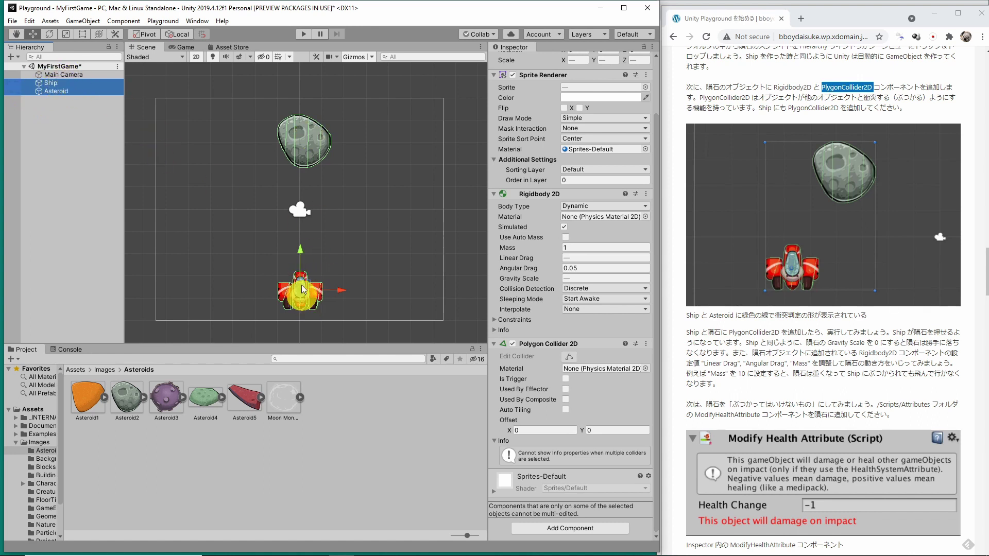
left_click(65, 36)
left_click(81, 34)
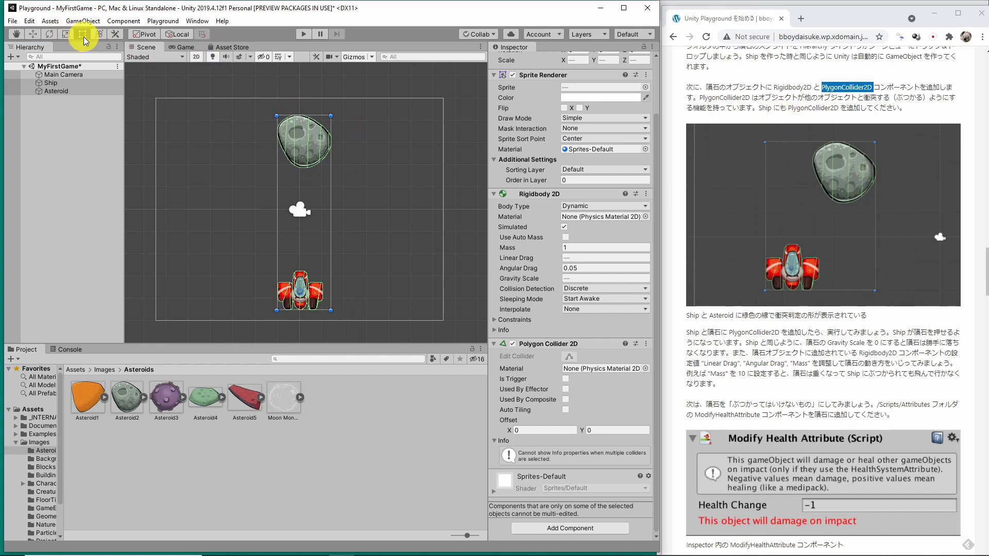
left_click(33, 34)
left_click(768, 203)
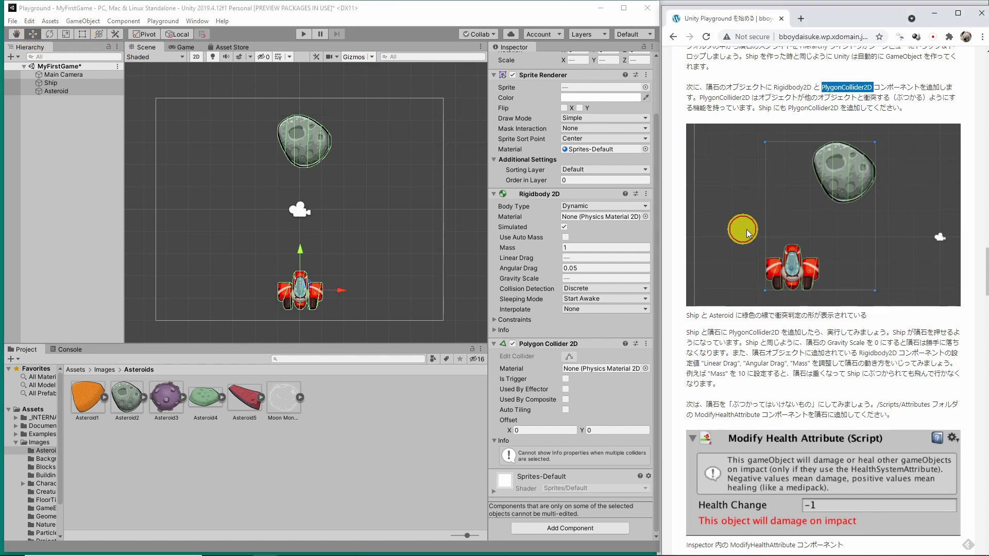
Step: Scroll the tutorial to the Health System section and highlight the Gravity Scale sentence
scroll(736, 241, "down", 3)
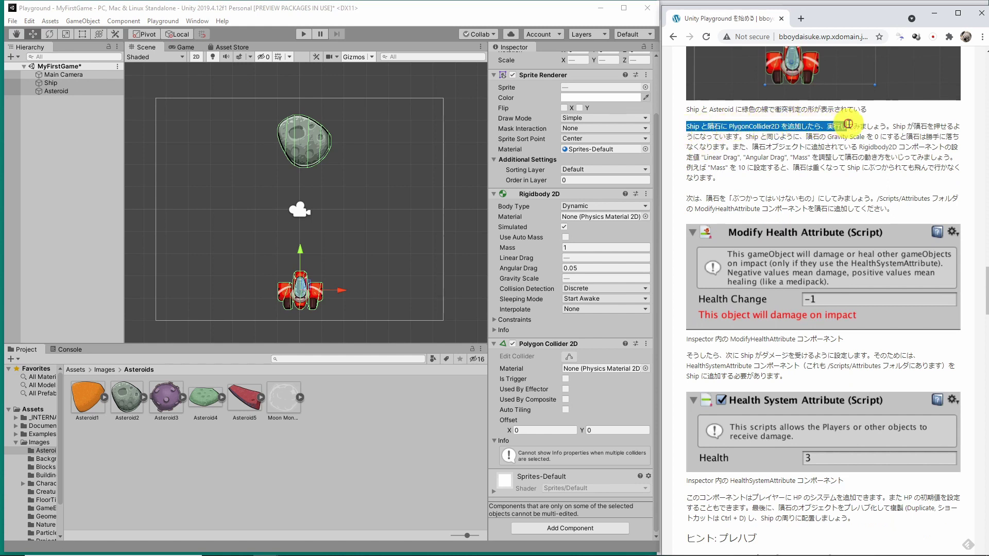
left_click_drag(692, 130, 870, 133)
left_click(811, 181)
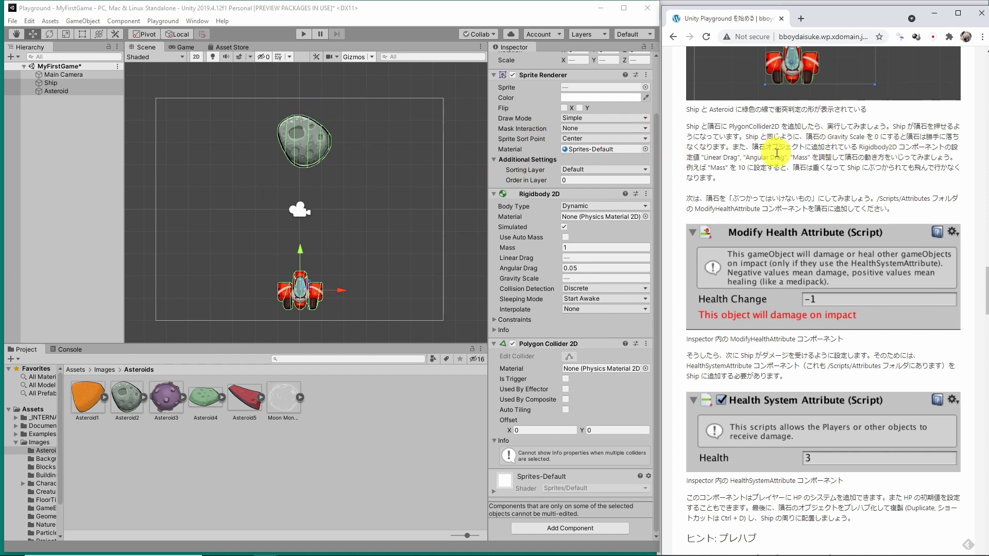
left_click(812, 137)
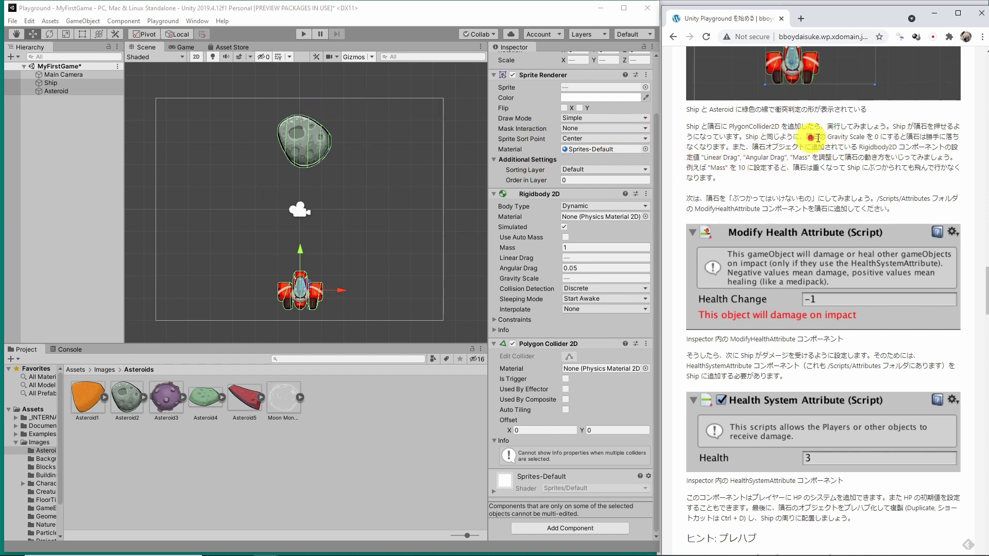
left_click_drag(818, 138, 959, 136)
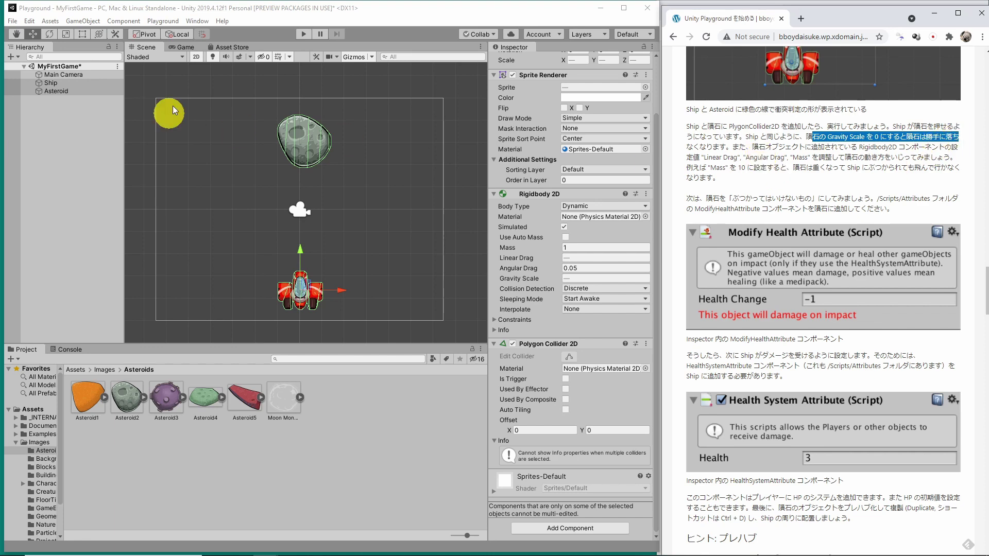
Step: Set the Asteroid's Rigidbody 2D Gravity Scale to 0.2 and give it a quick test run
left_click(56, 83)
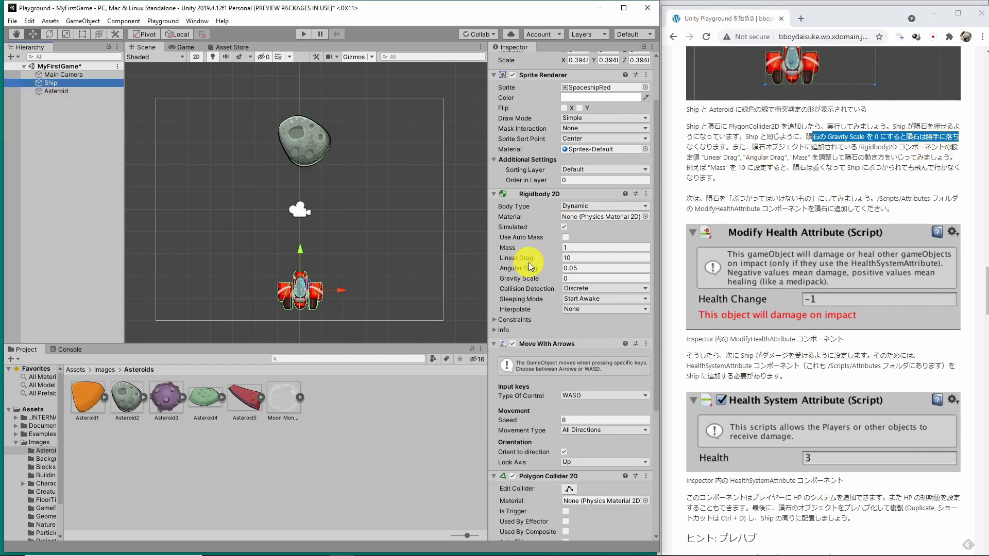
scroll(530, 264, "down", 5)
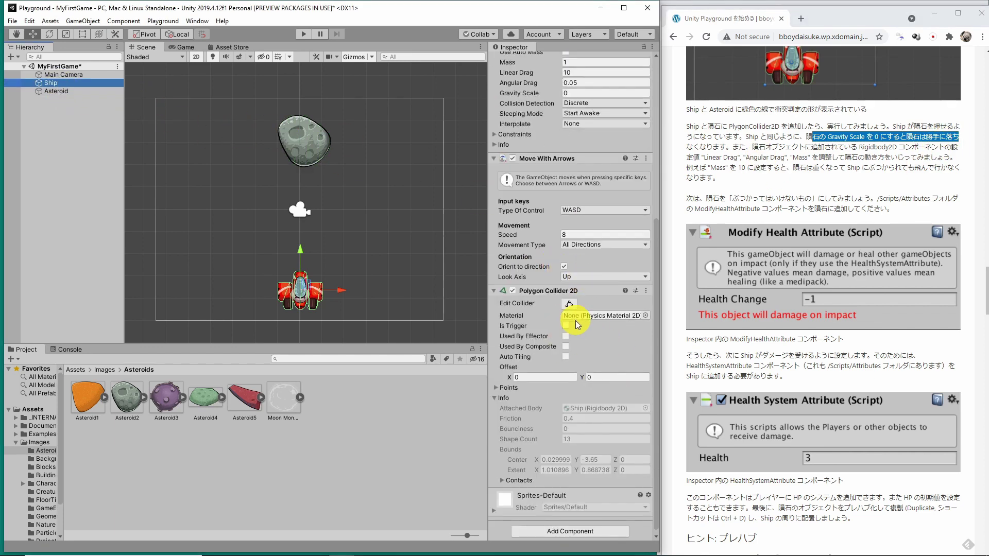
left_click(305, 128)
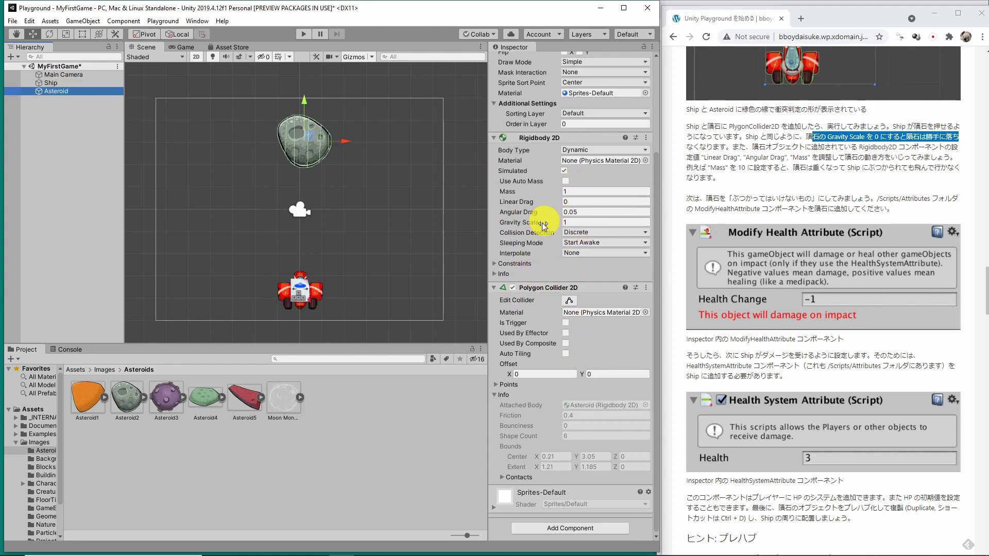
left_click(584, 224)
type("0")
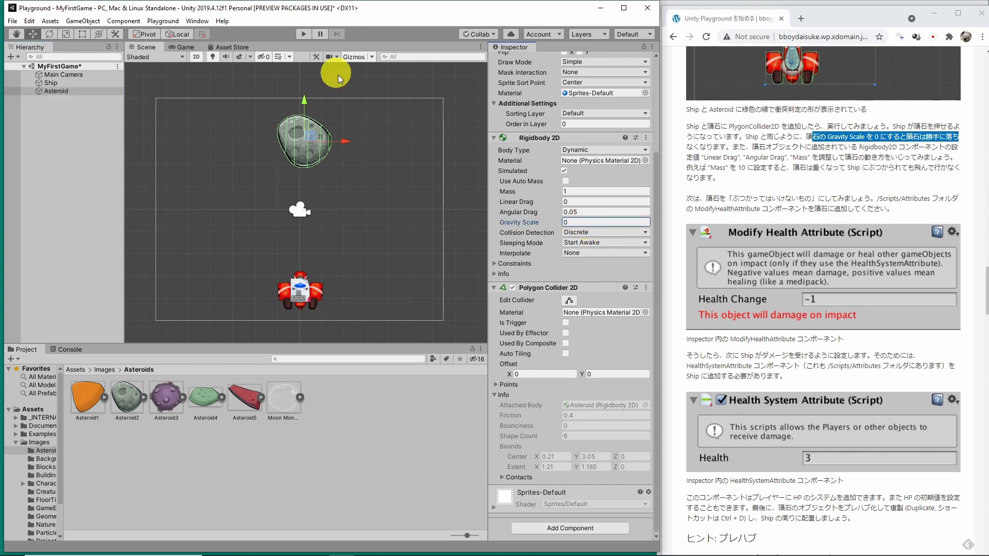
left_click(304, 36)
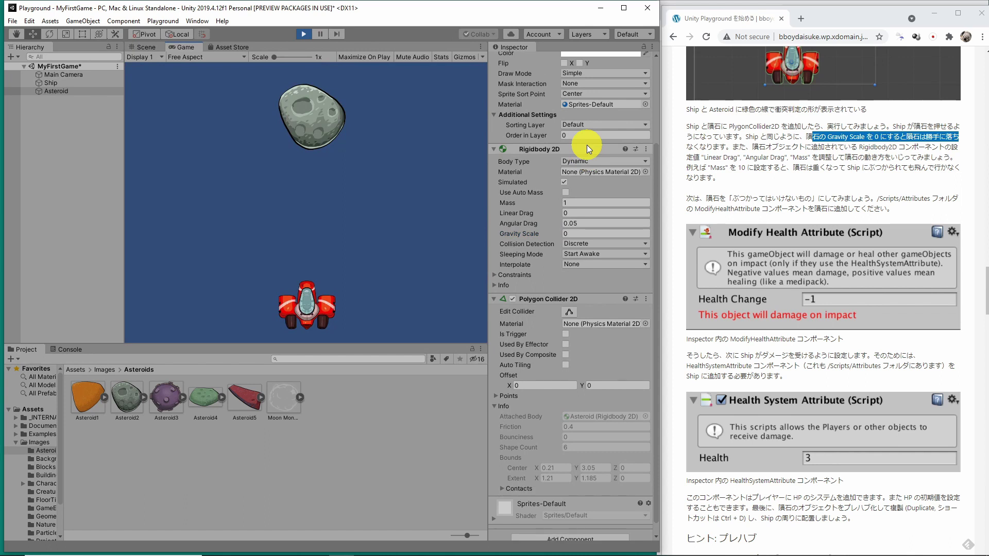
key("Up")
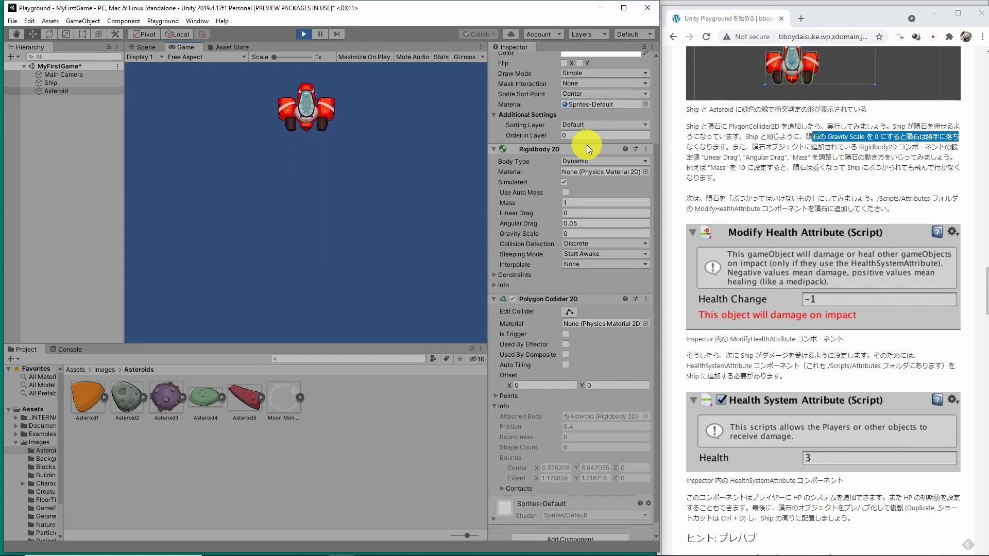
left_click(304, 34)
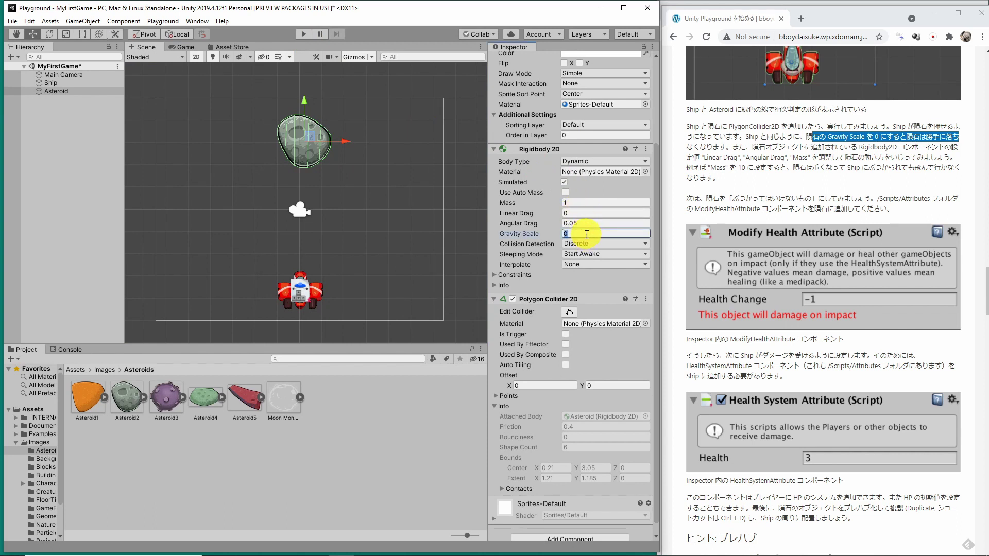
type(".2")
Step: Test Gravity Scale 0.2 by steering the ship into the asteroid, then stop Play mode
left_click(305, 35)
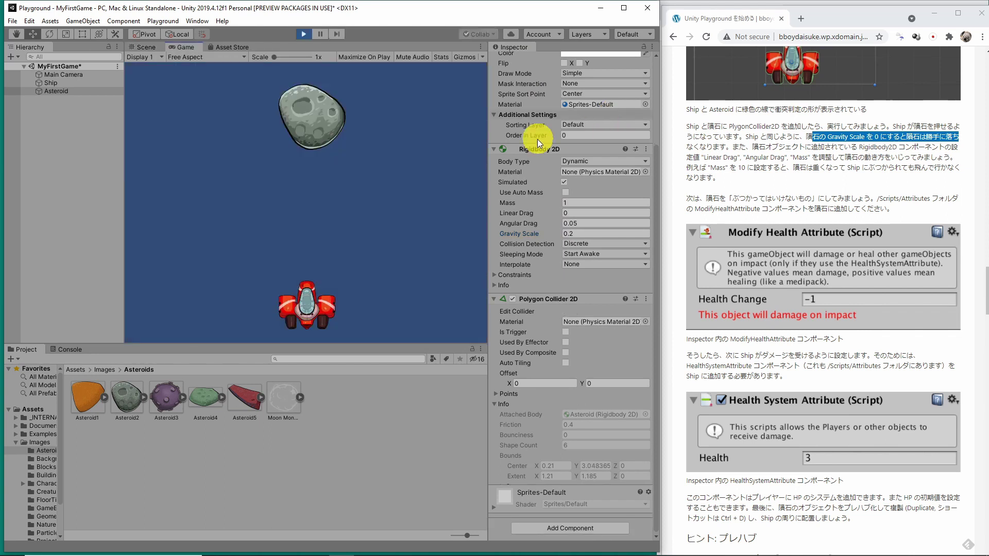
key("Up")
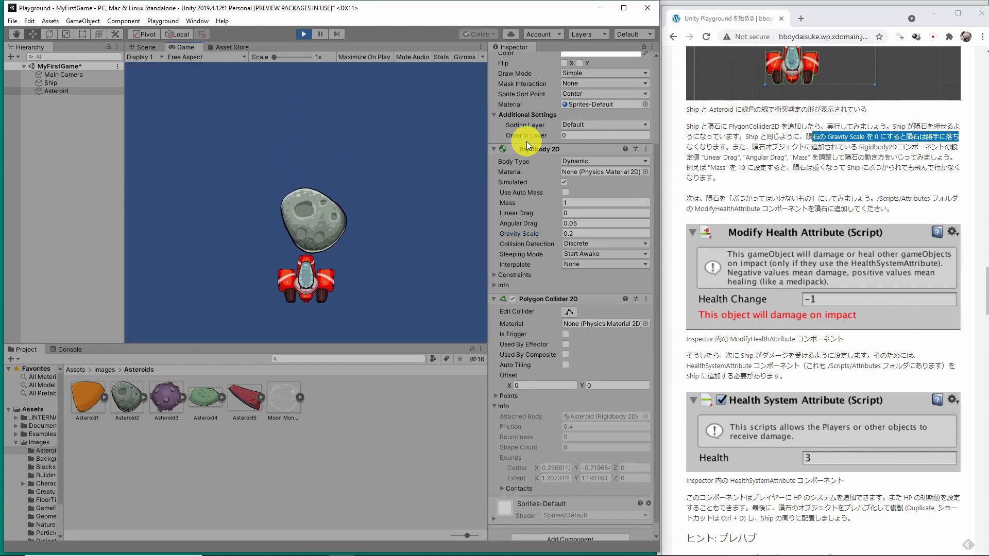
key("Up")
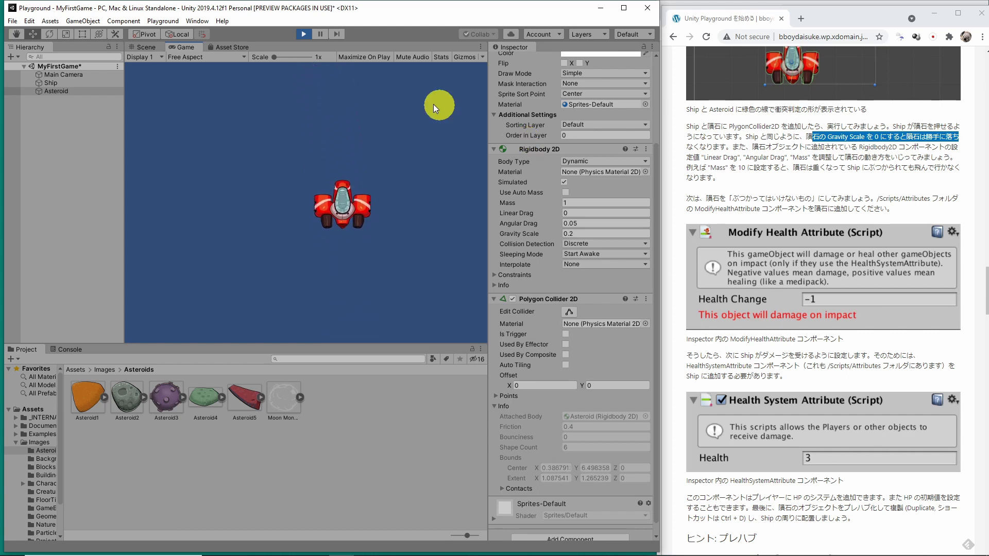
key("Left")
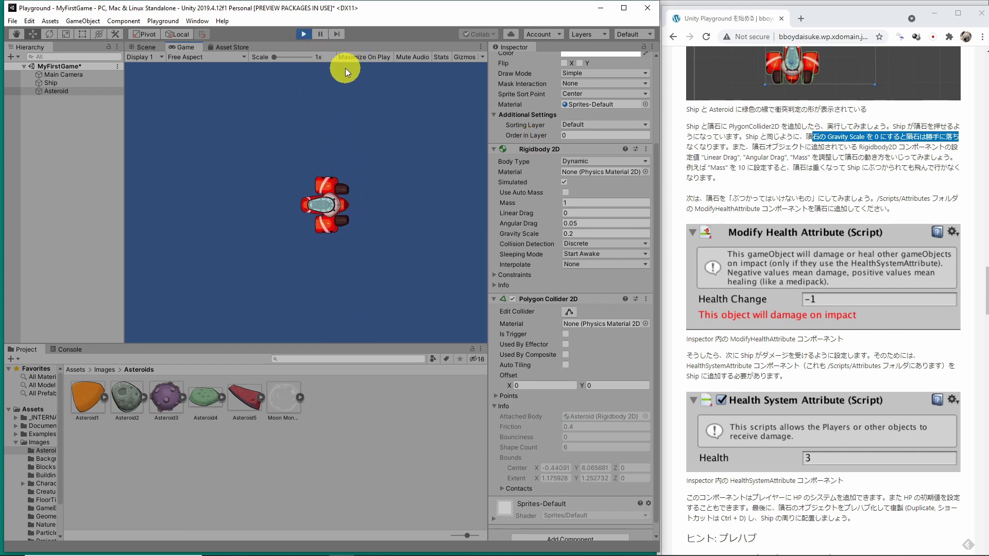
key("Right")
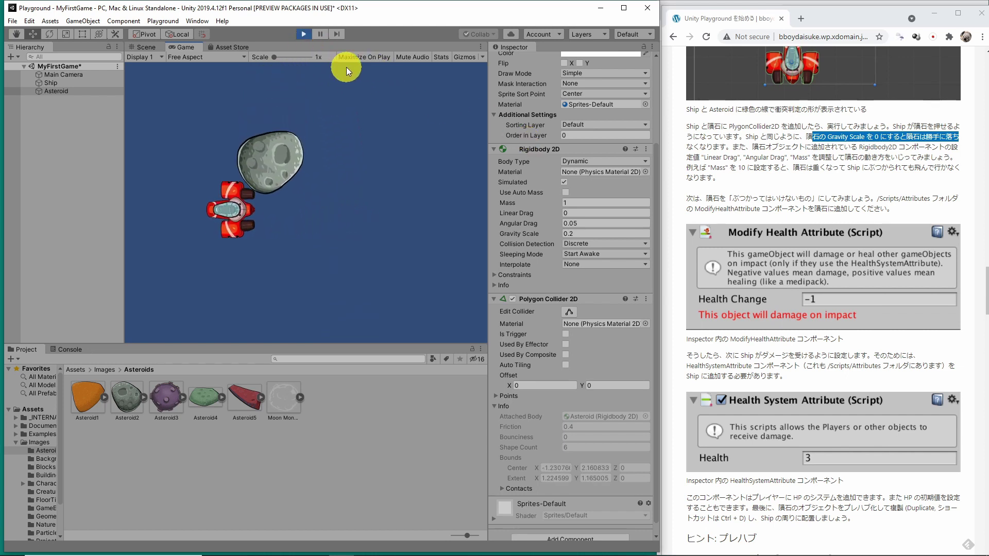
left_click(303, 34)
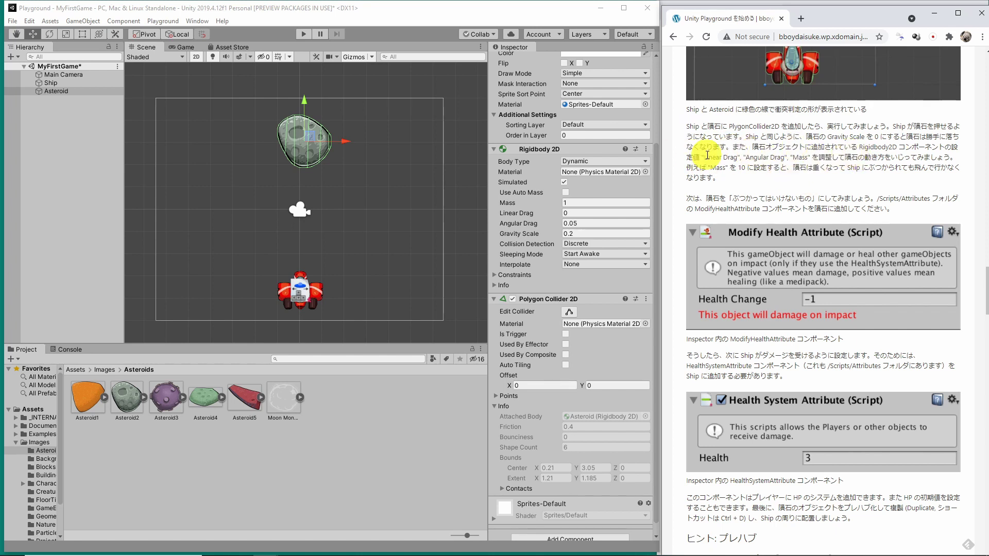
Step: Set the asteroid's Rigidbody 2D Linear Drag to 1 and run the game to test it
left_click_drag(707, 156, 792, 158)
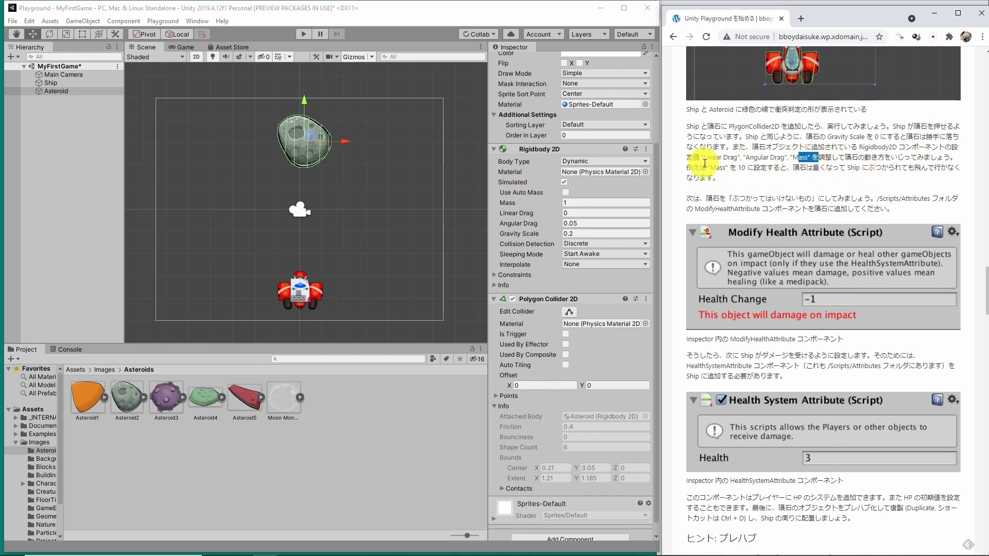
left_click(592, 212)
type("1")
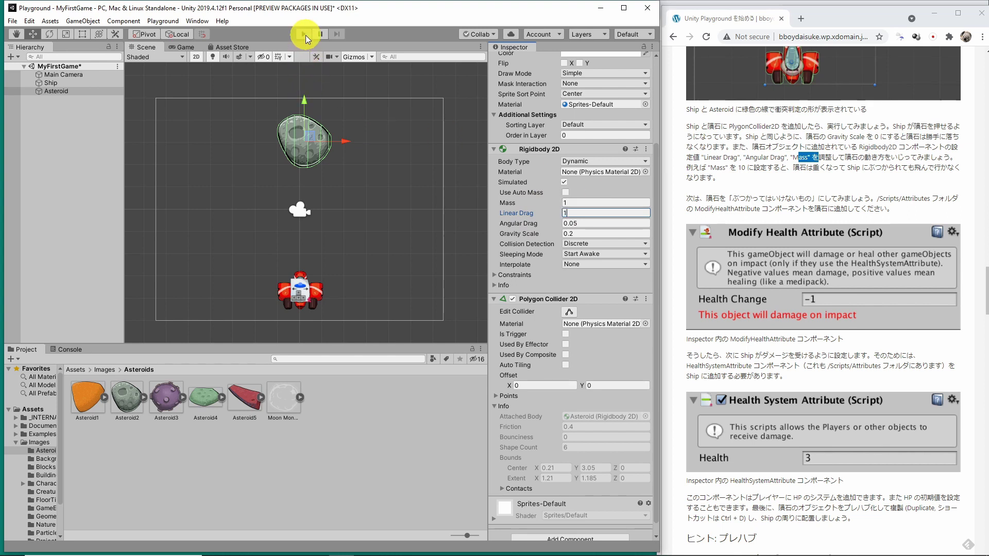
left_click(305, 34)
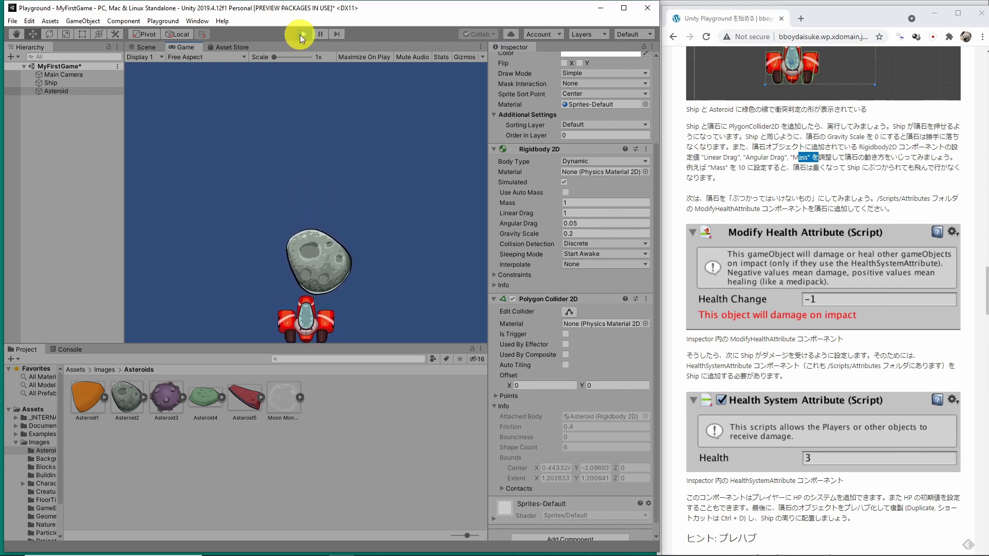
Step: Set Angular Drag to 0 and play-test flying the ship into the asteroid
left_click(302, 35)
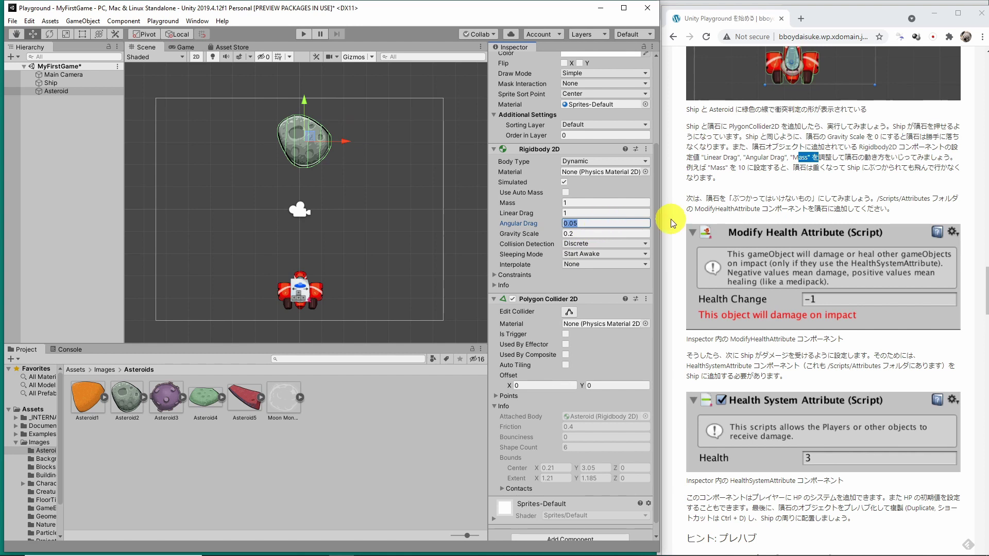
type("0")
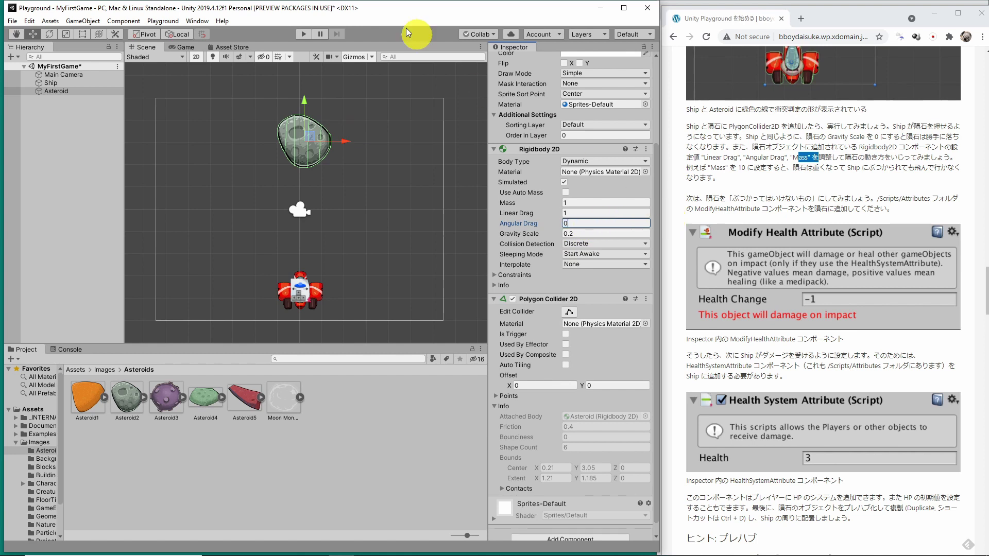
left_click(309, 34)
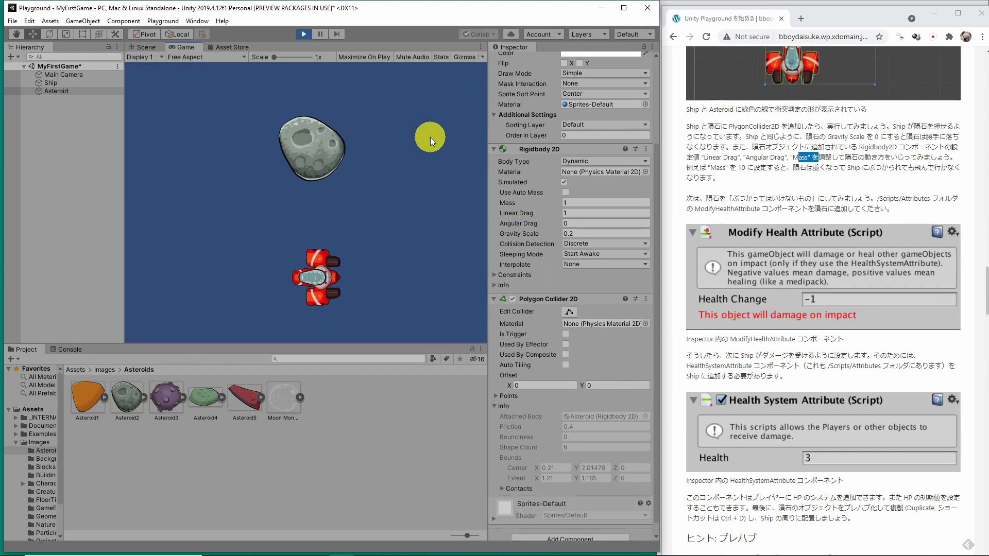
key("Up")
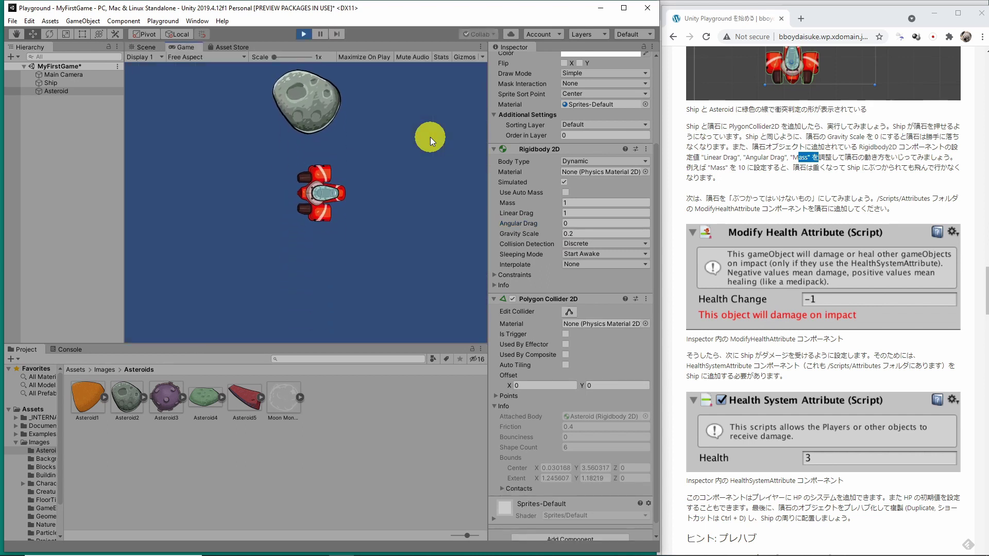
key("Left")
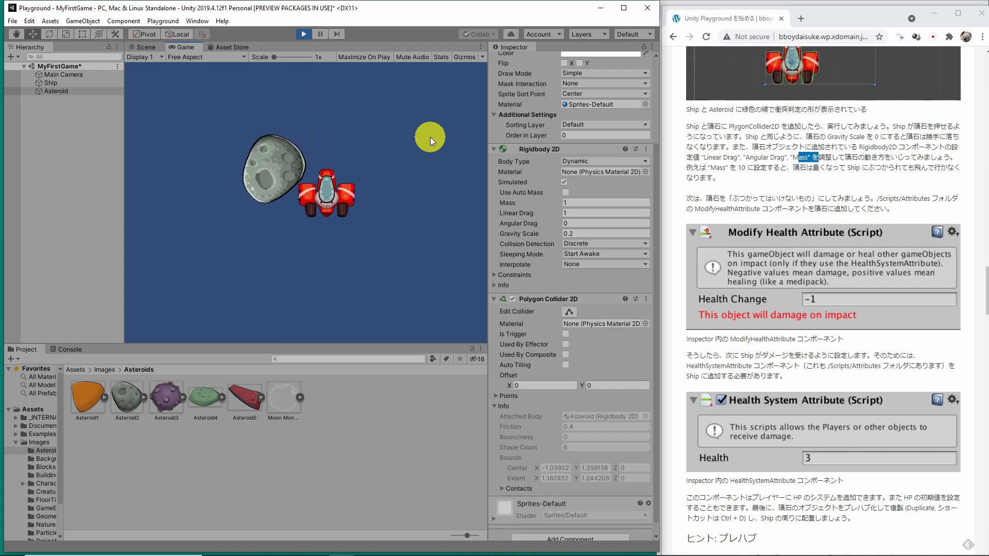
left_click(312, 38)
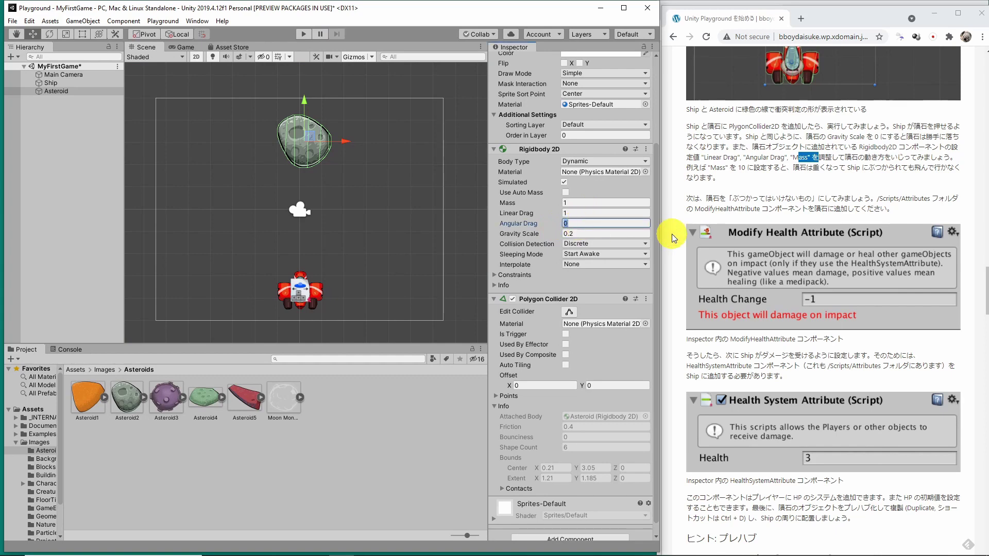
Step: Raise Angular Drag to 5 and test pushing the asteroid with the ship again
type("5")
left_click(301, 35)
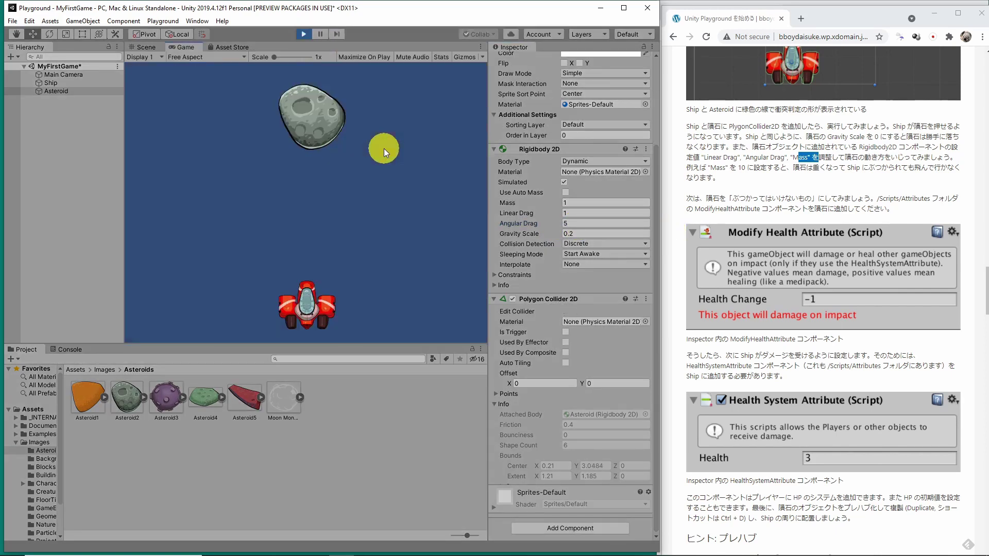
key("Up")
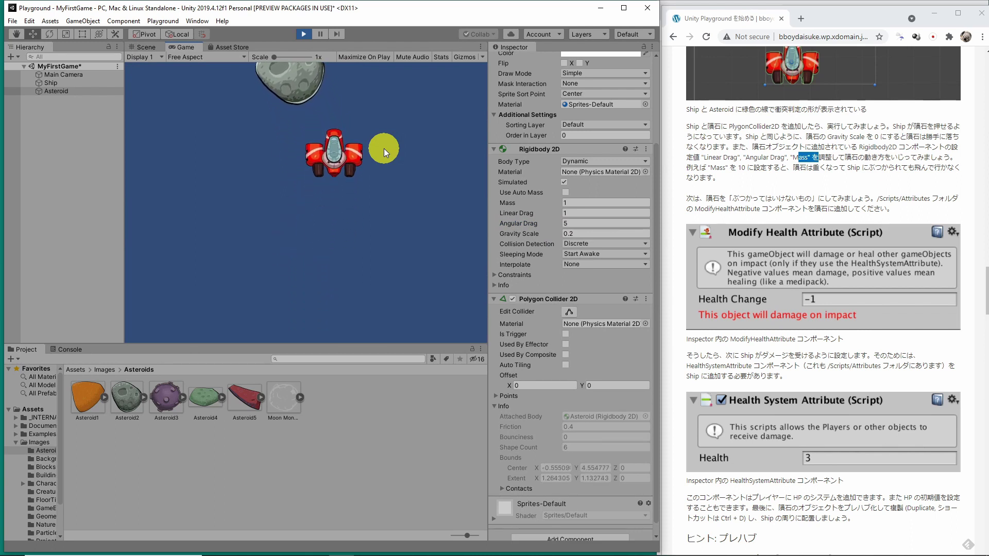
key("Left")
key("Up")
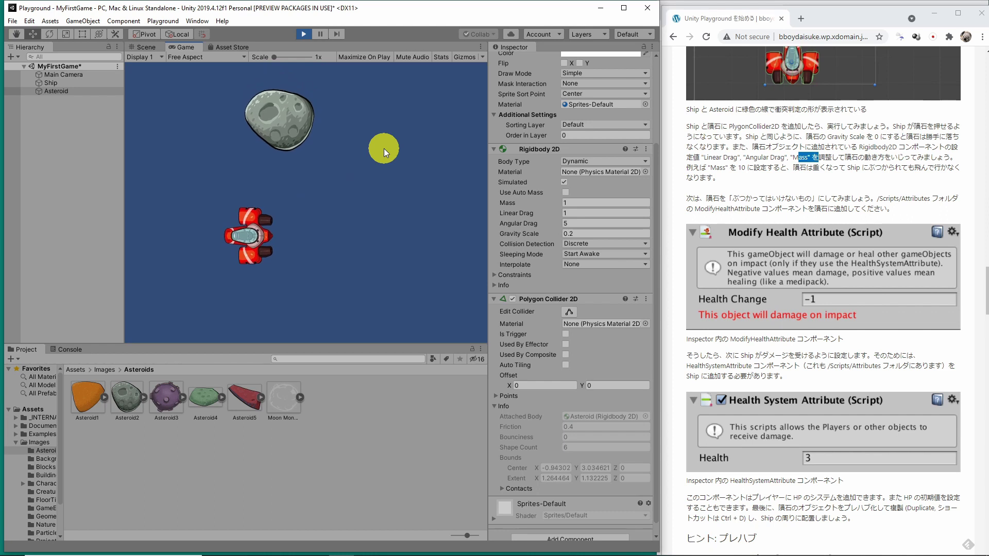
Step: Give the asteroid Mass 10 and play-test ramming it to the right with the ship
left_click(305, 33)
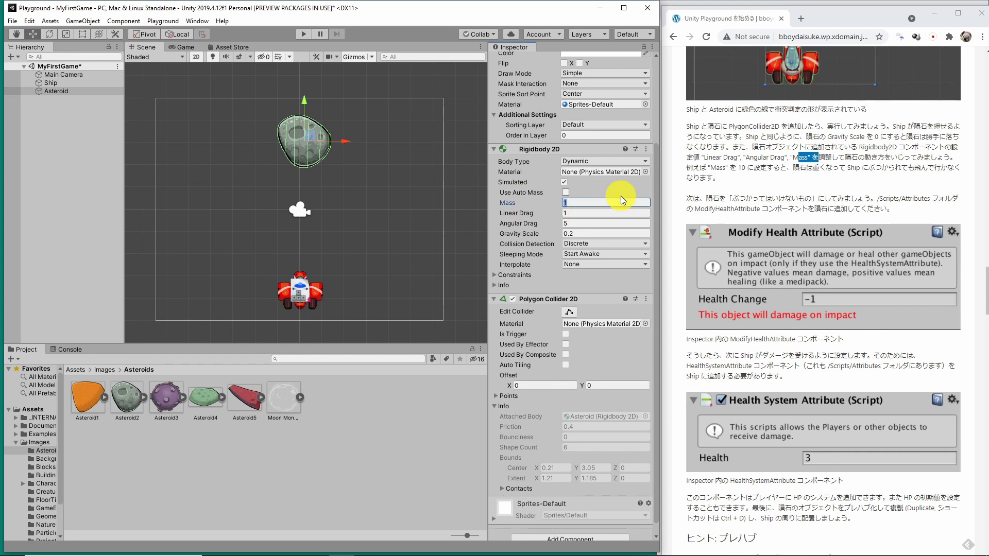
type("10")
left_click(305, 34)
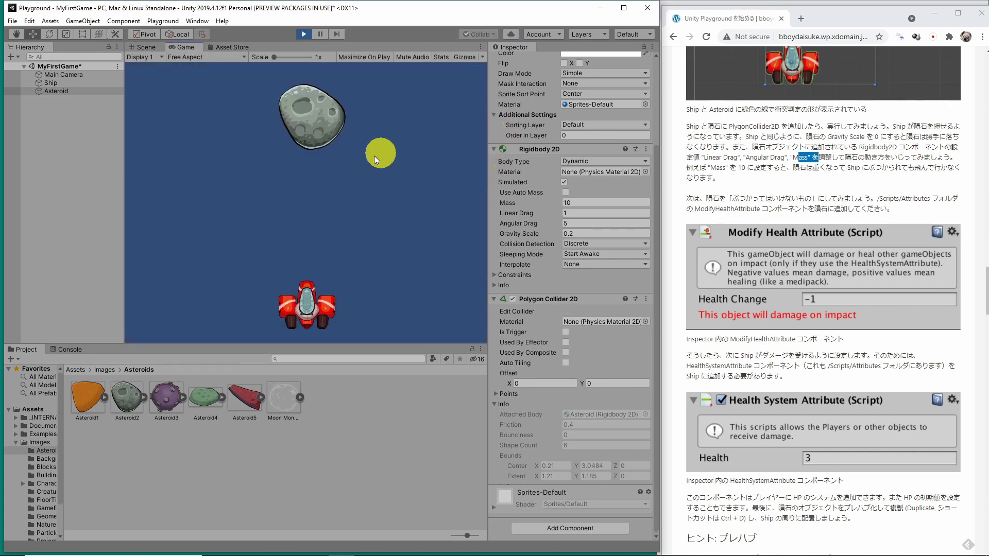
key("Up")
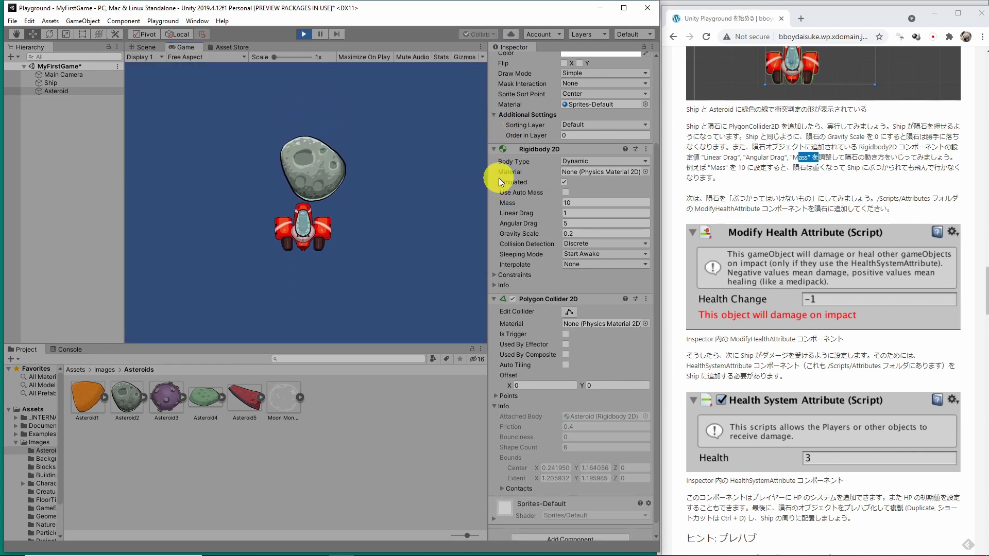
key("Right")
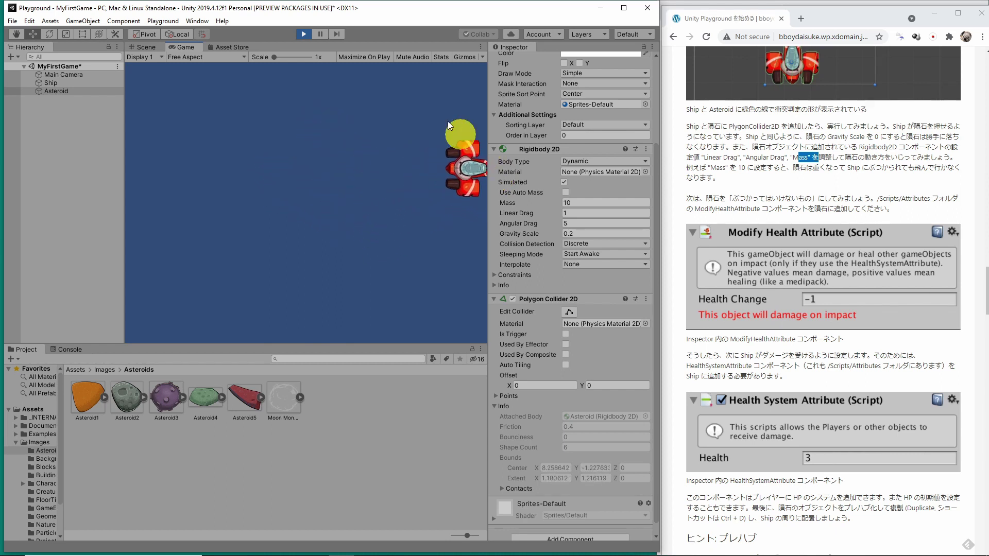
Step: Set the asteroid's Gravity Scale to 0 and try Mass 1 in play mode
left_click(306, 35)
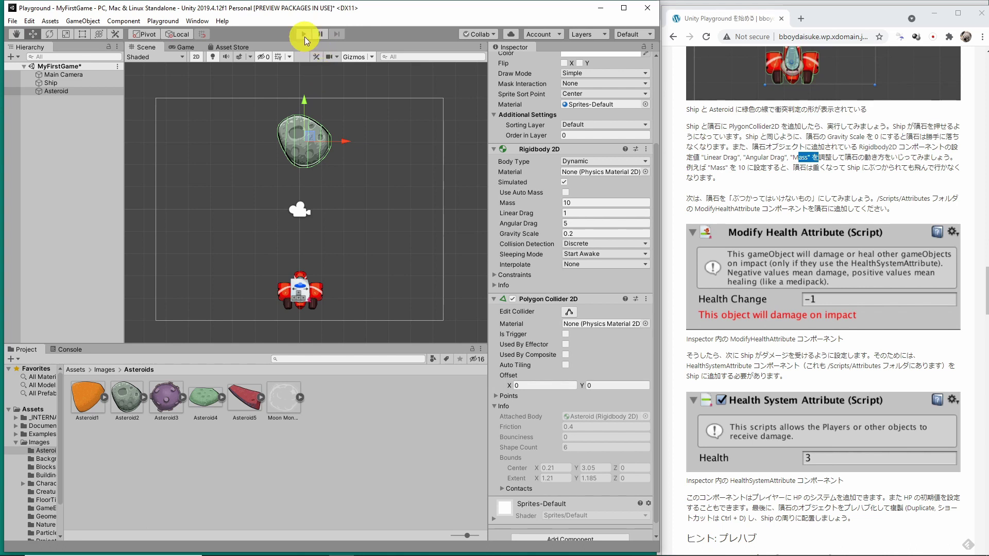
left_click(582, 232)
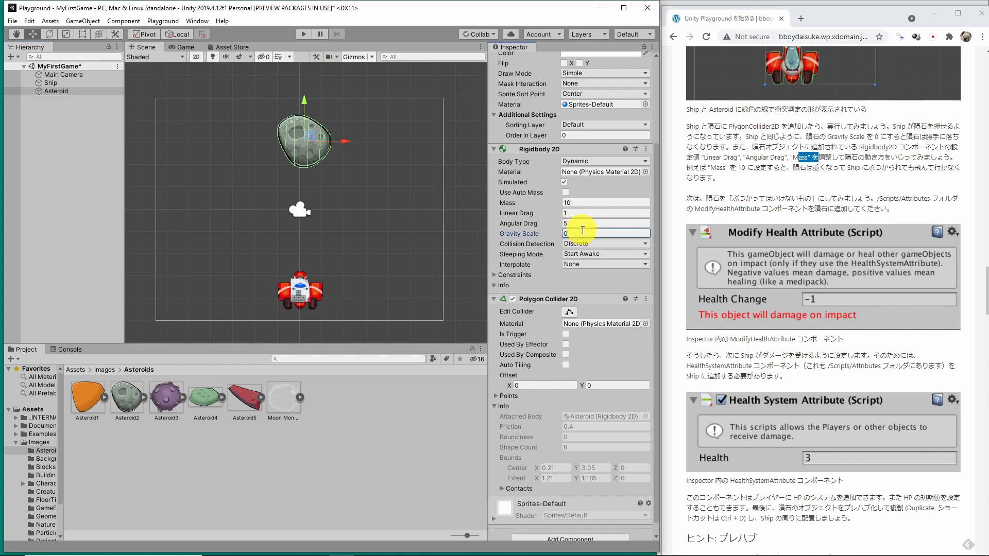
type("0")
left_click(302, 33)
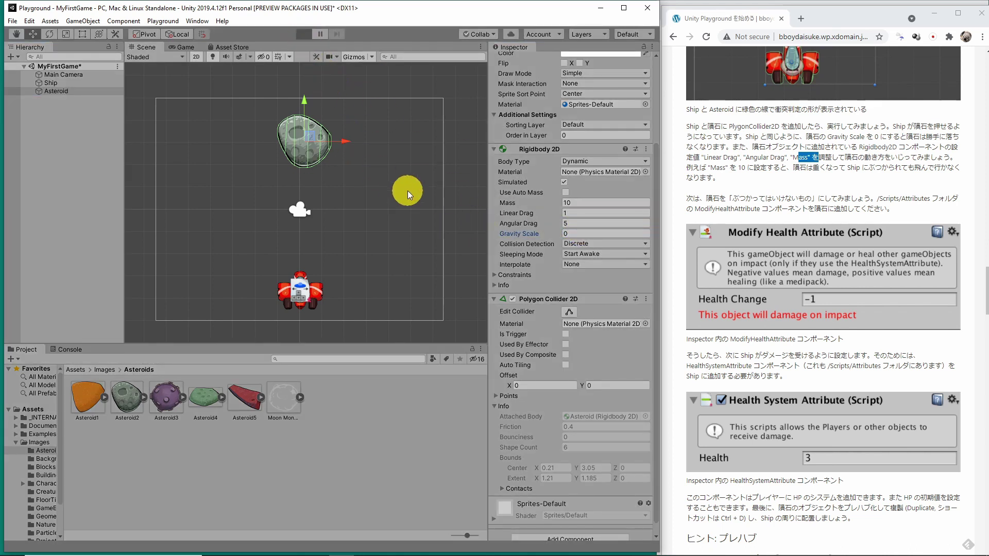
left_click(589, 202)
type("1")
left_click(340, 206)
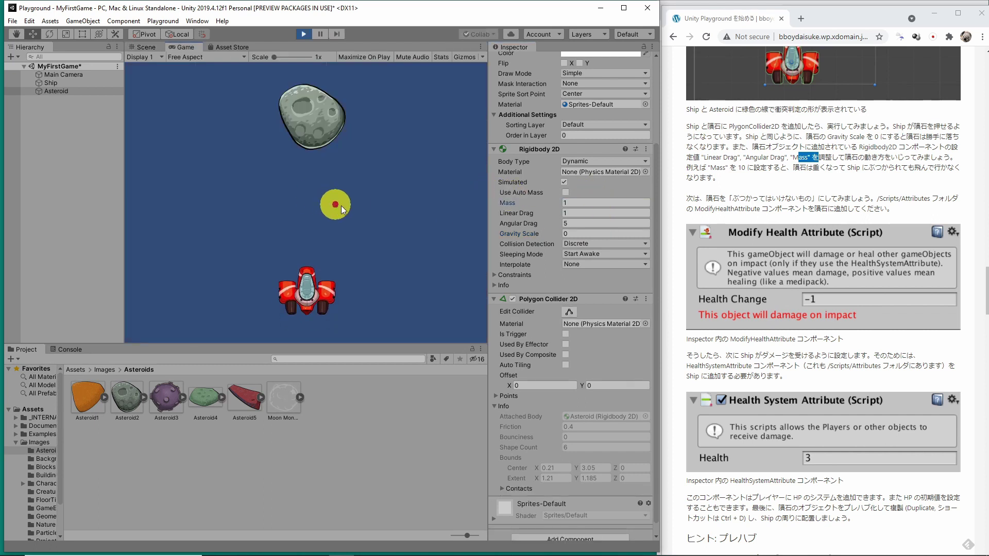
key("Up")
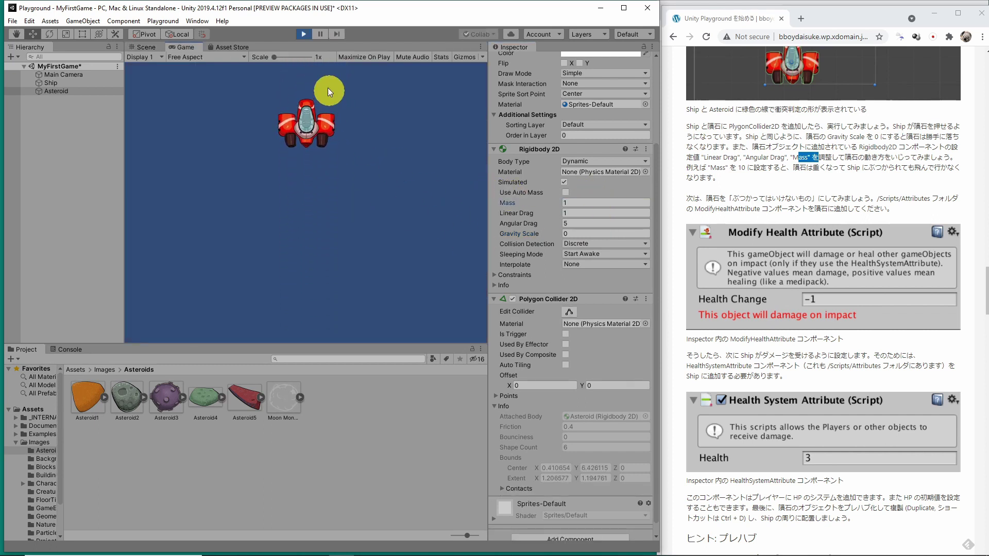
Step: Test a heavy asteroid with Mass 100, then leave play mode
left_click(303, 34)
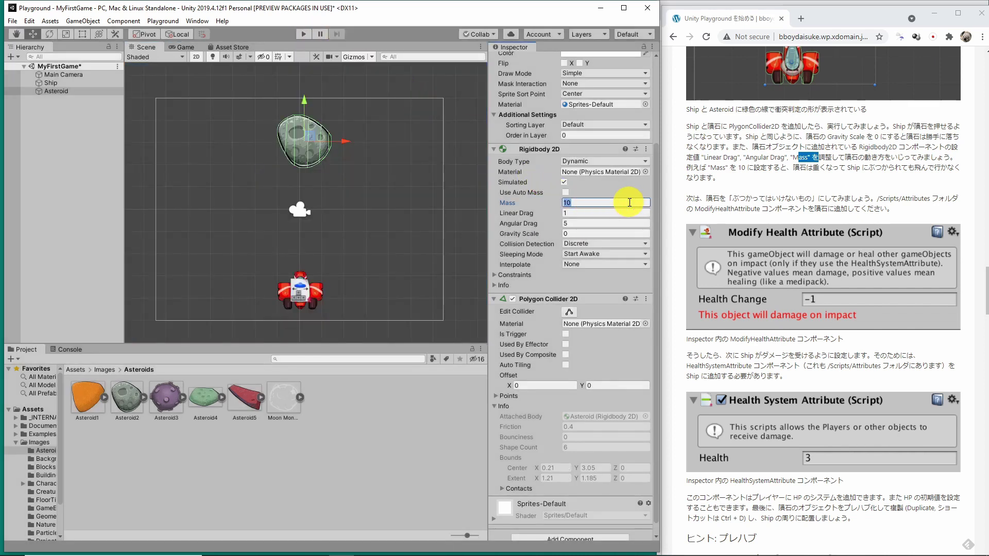
type("100")
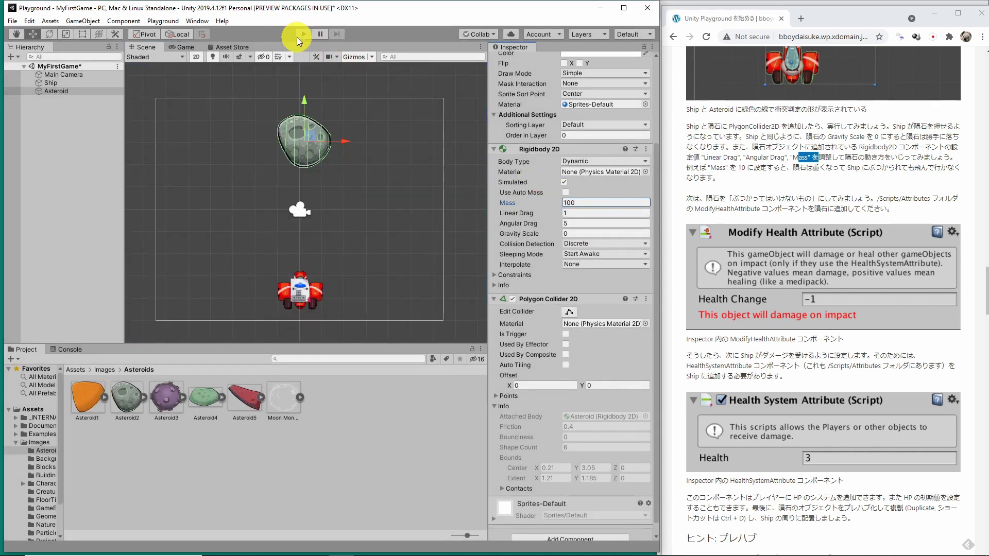
left_click(303, 34)
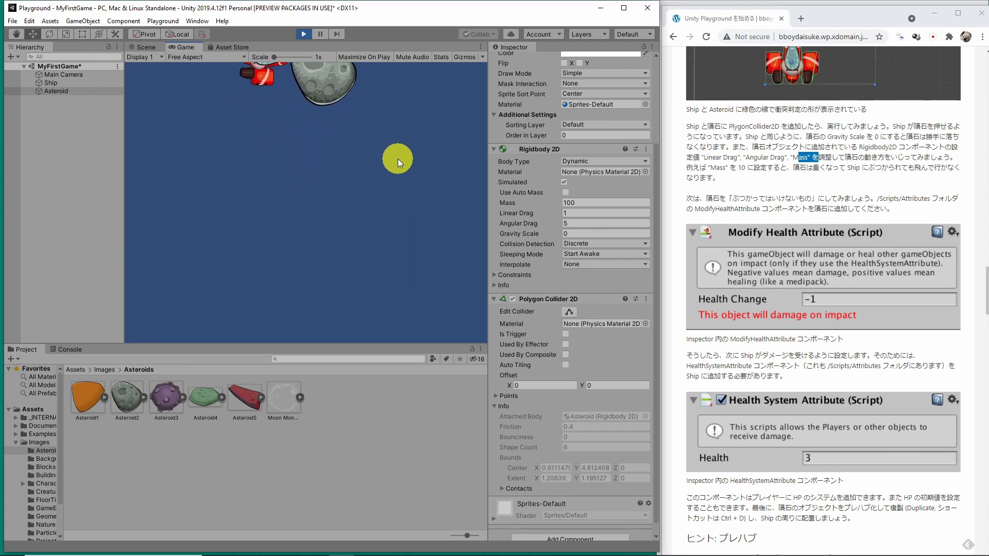
left_click(361, 60)
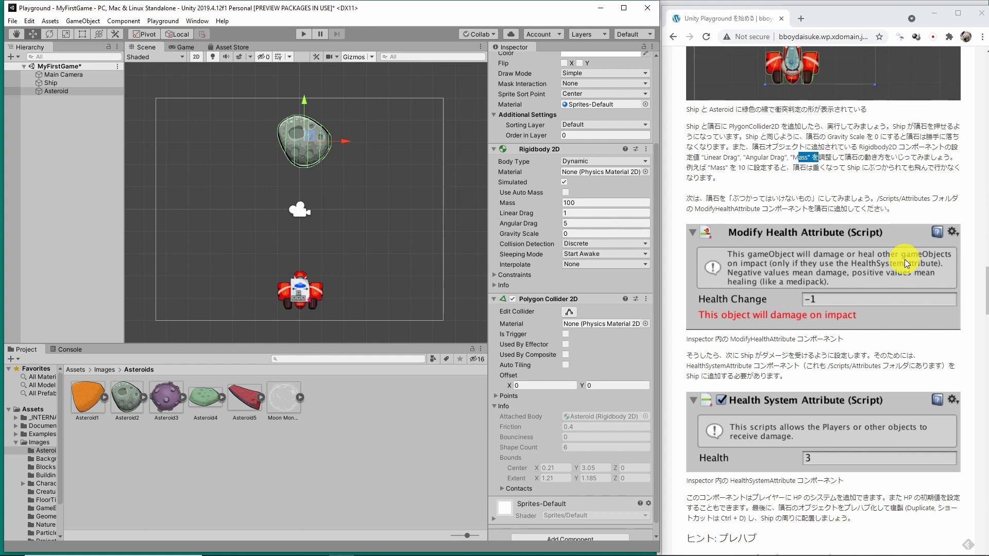
Step: Read the tutorial paragraph on making the asteroid harmful and its /Scripts/Attributes path
left_click(690, 198)
left_click_drag(690, 198, 894, 208)
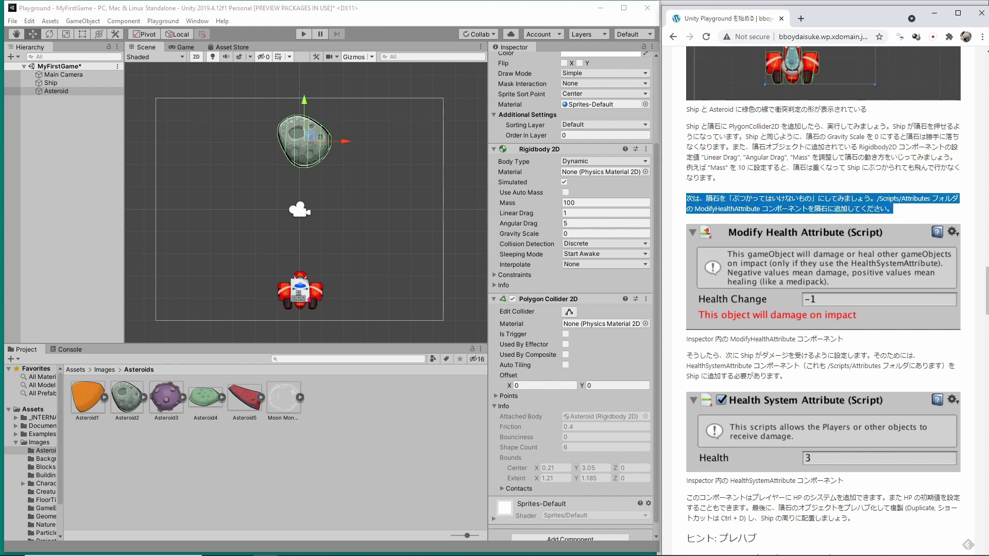
left_click(802, 215)
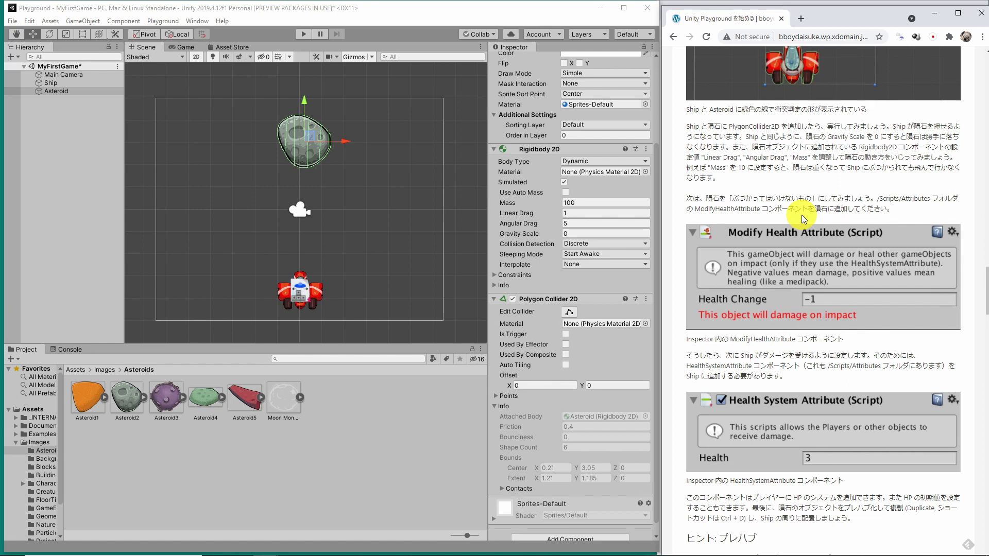
left_click_drag(877, 199, 933, 198)
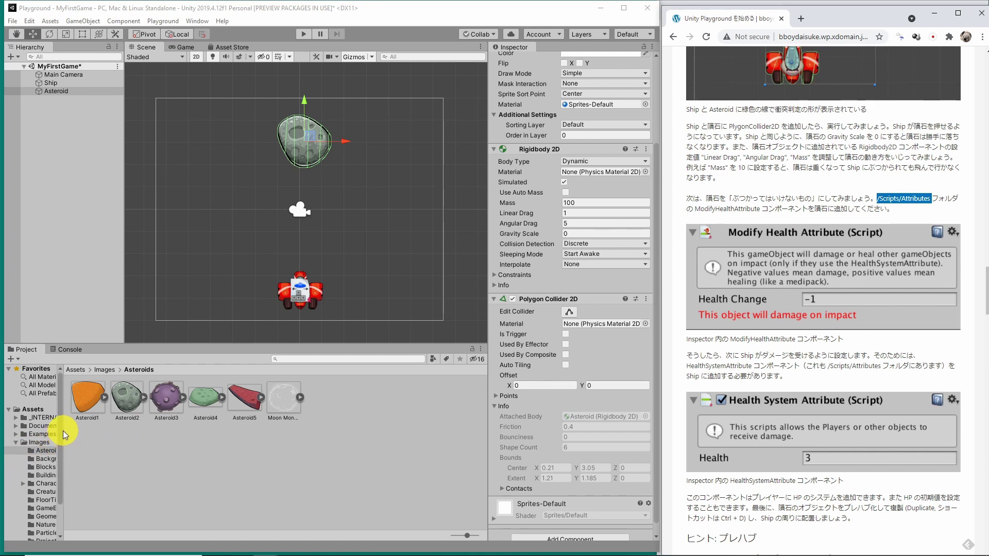
Step: Open Assets/Scripts/Attributes, widen the folder tree, and shrink icons to a compact list
left_click(32, 410)
double_click(283, 397)
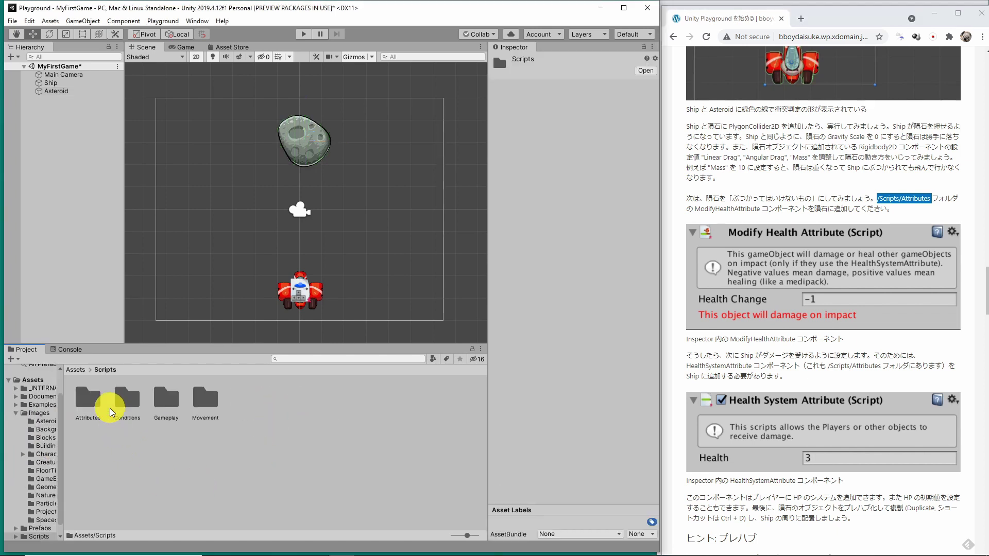
double_click(84, 402)
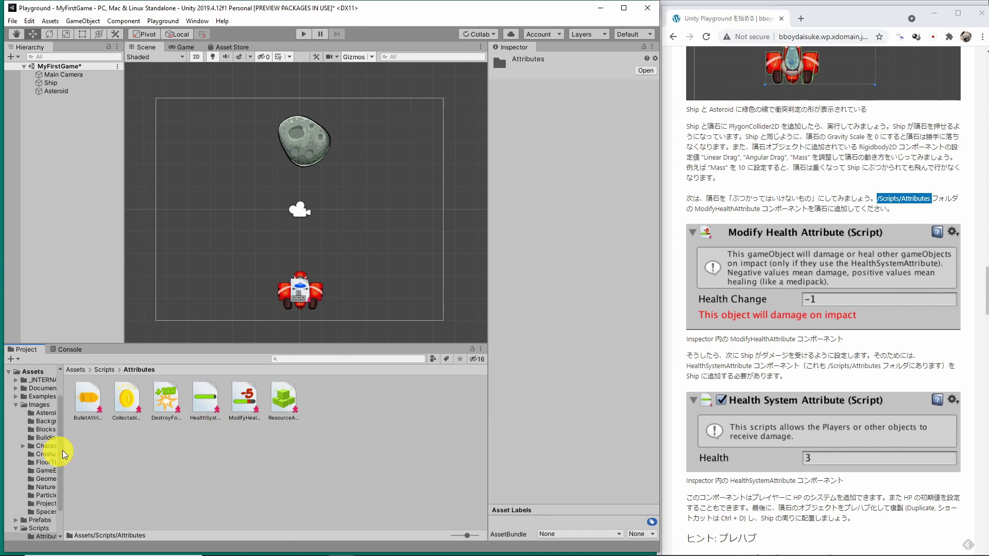
left_click_drag(61, 448, 88, 449)
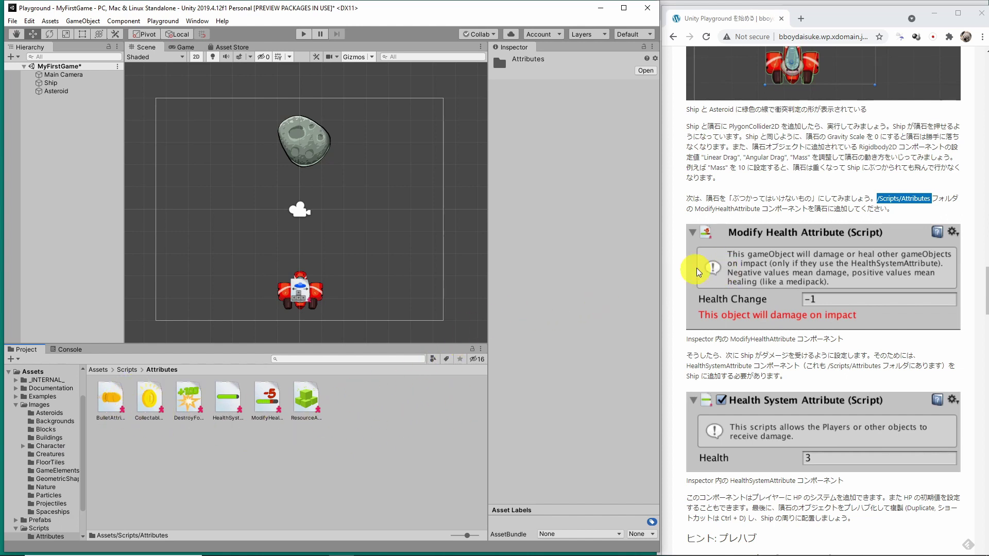
double_click(727, 208)
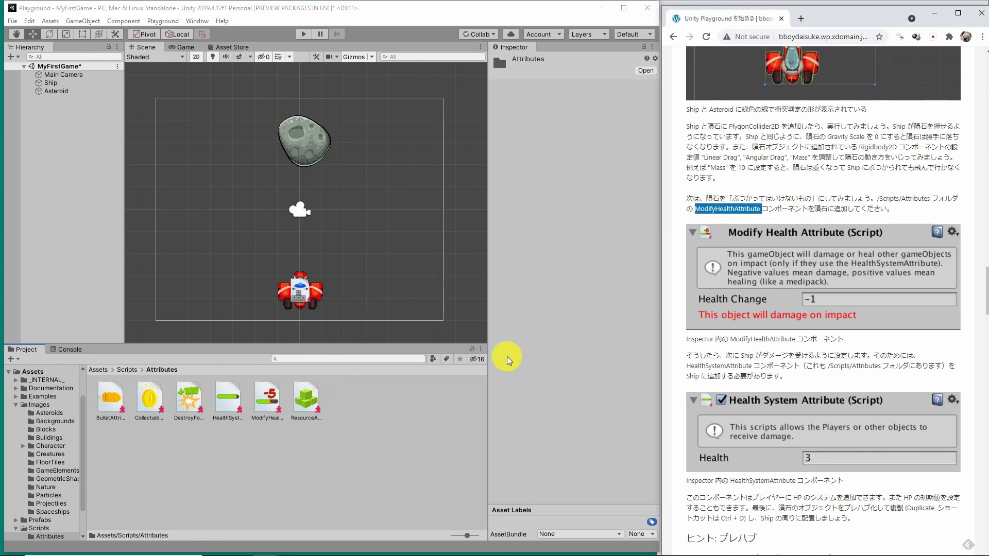
left_click(51, 91)
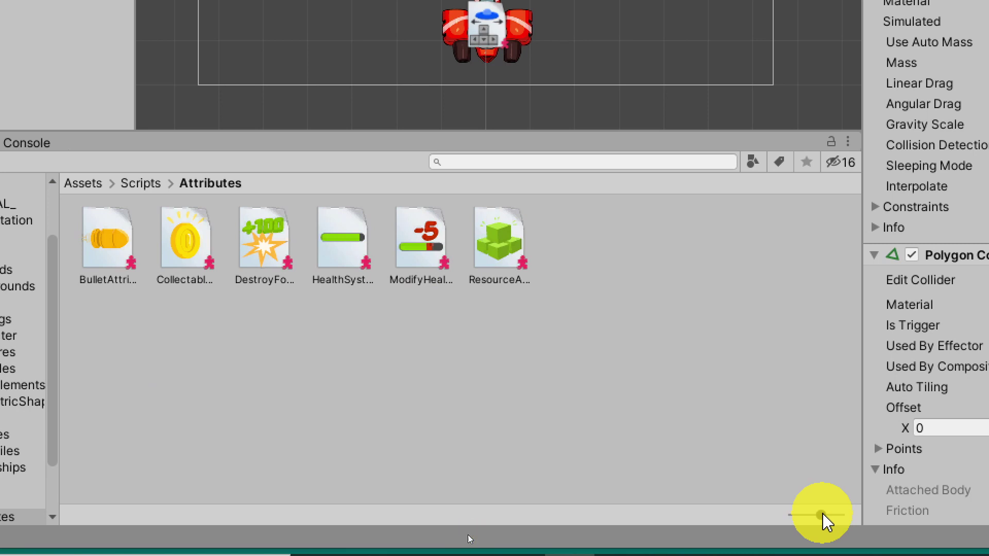
left_click_drag(822, 515, 791, 516)
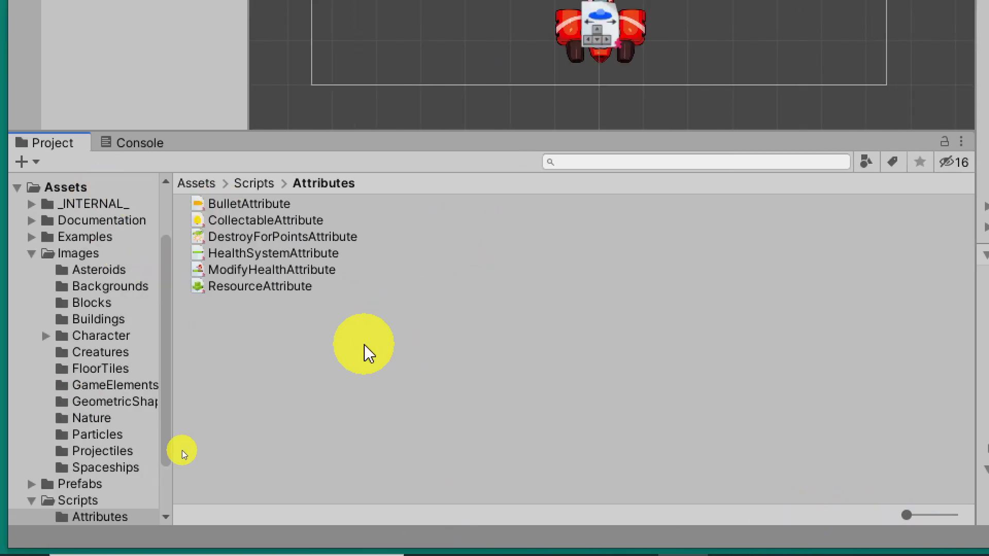
Step: Drag ModifyHealthAttribute onto the Asteroid, giving it Modify Health with Health Change -1
left_click(257, 270)
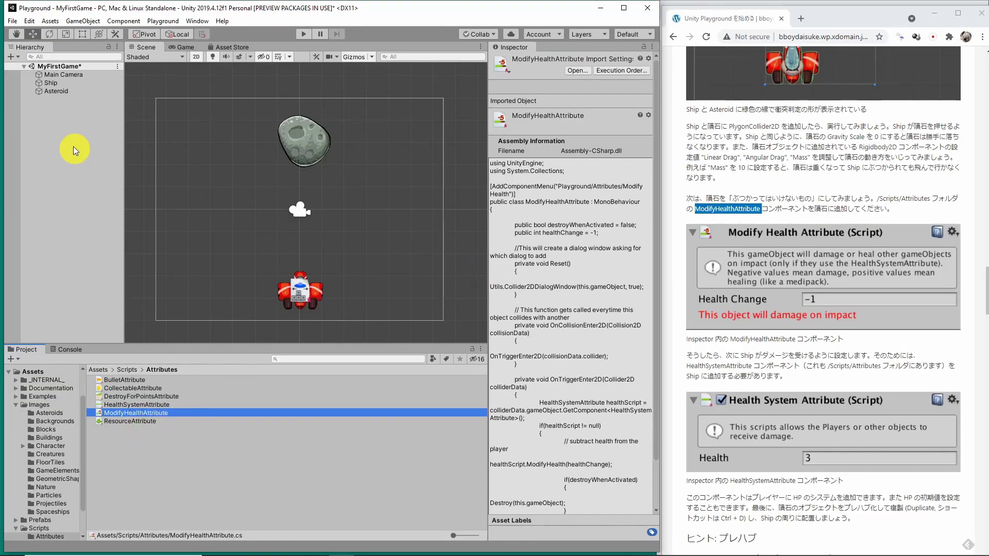
left_click(54, 91)
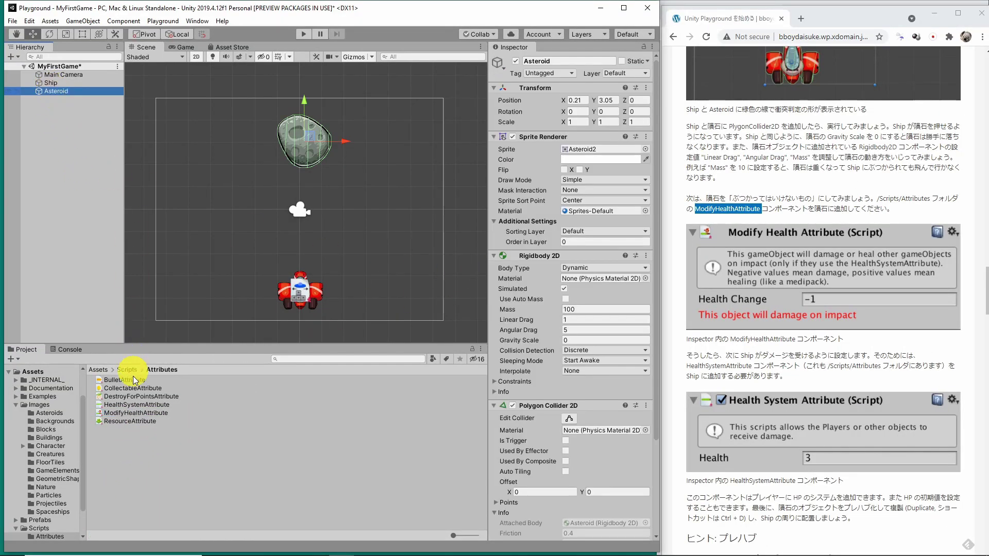
mouse_move(133, 412)
left_mouse_down()
mouse_move(526, 452)
mouse_move(642, 410)
left_mouse_up()
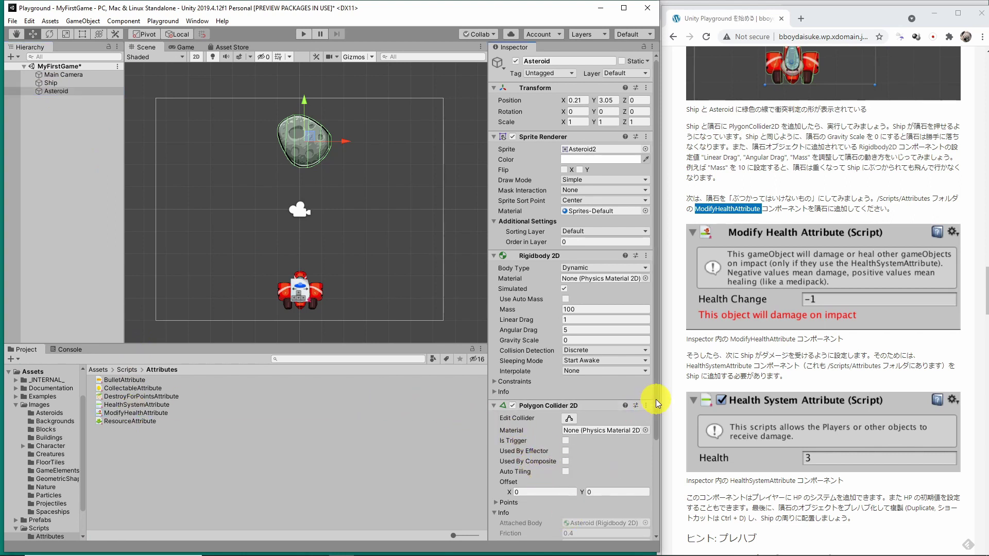
mouse_move(642, 411)
left_mouse_down()
mouse_move(555, 517)
mouse_move(142, 413)
mouse_move(507, 524)
left_mouse_up()
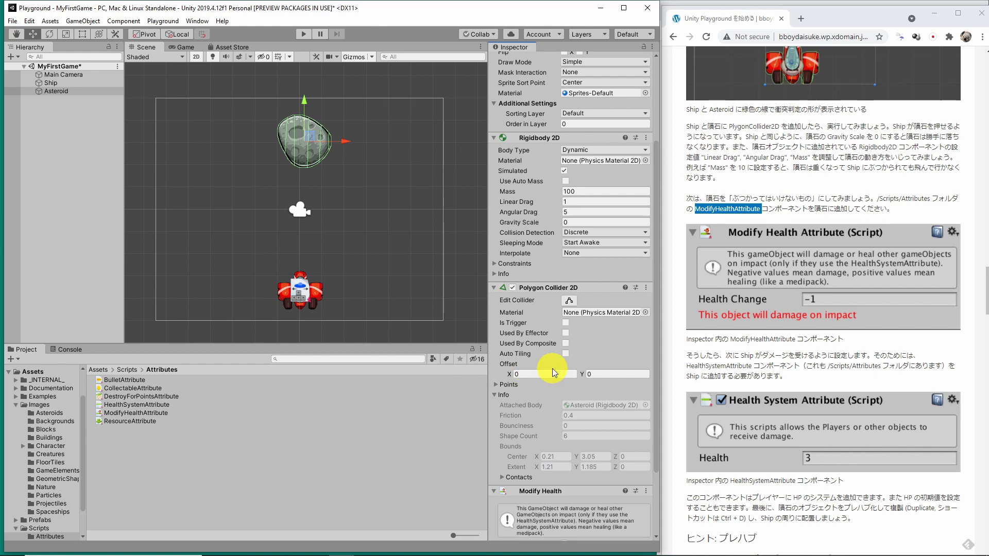
scroll(552, 369, "down", 3)
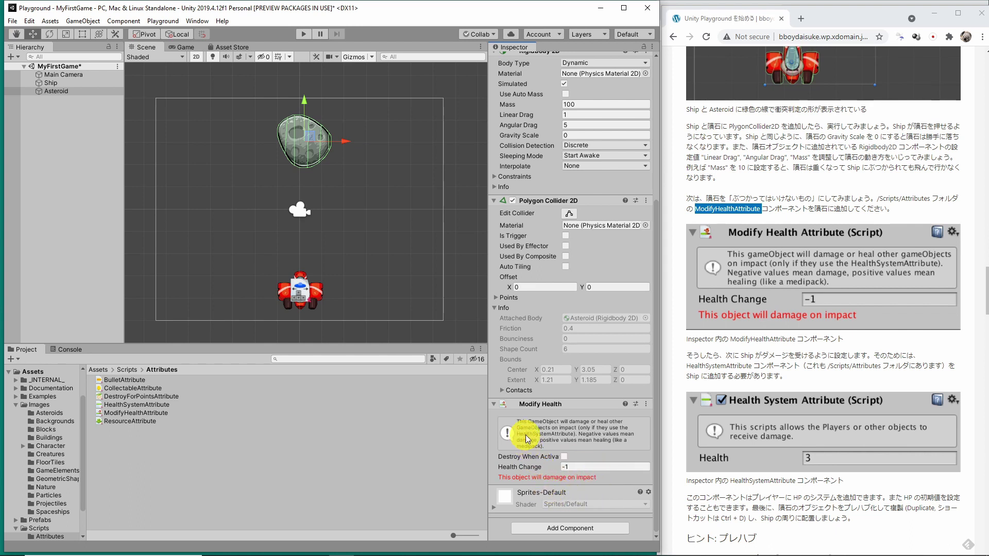
Step: Drag HealthSystemAttribute onto the Ship so it gets a Health System with Health 3
scroll(716, 309, "down", 1)
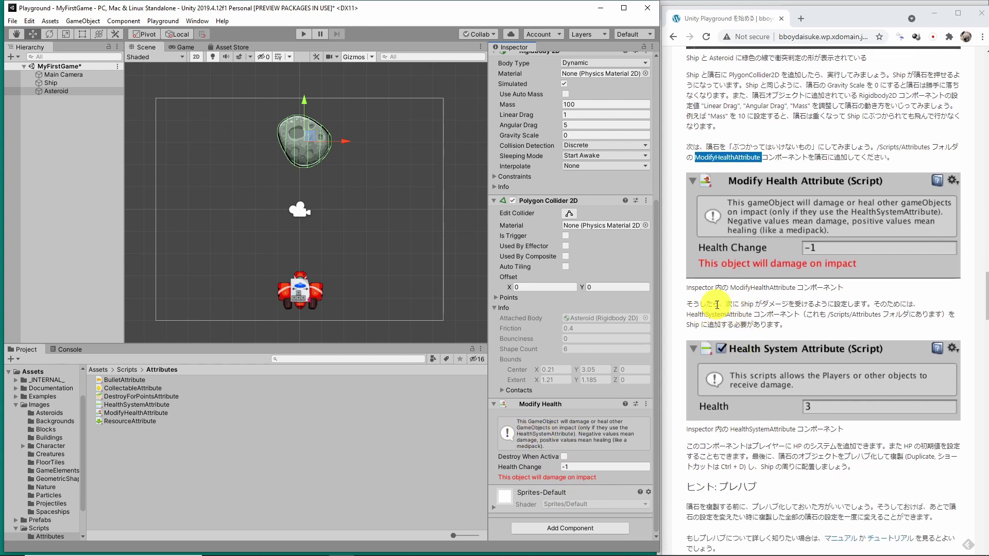
left_click_drag(720, 304, 835, 304)
scroll(734, 305, "down", 1)
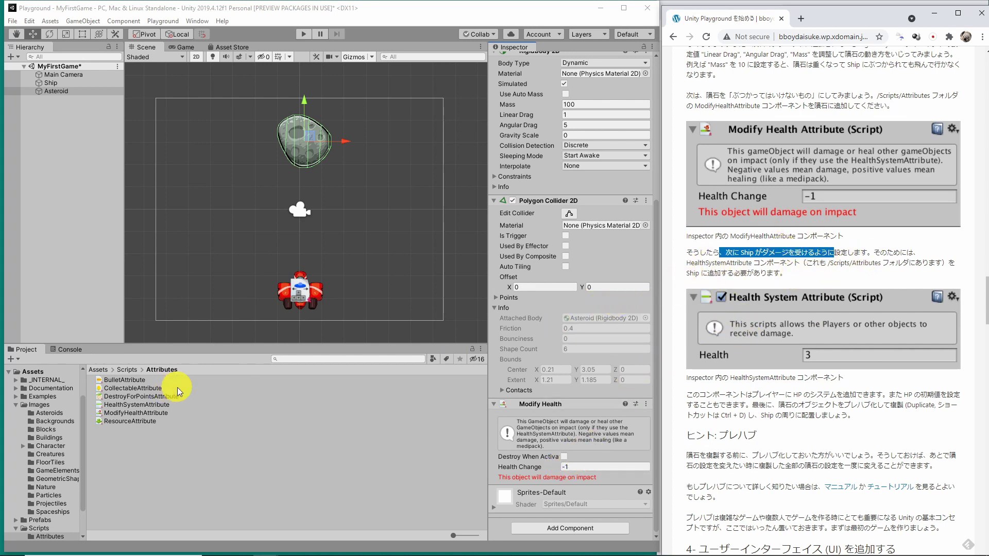
double_click(719, 263)
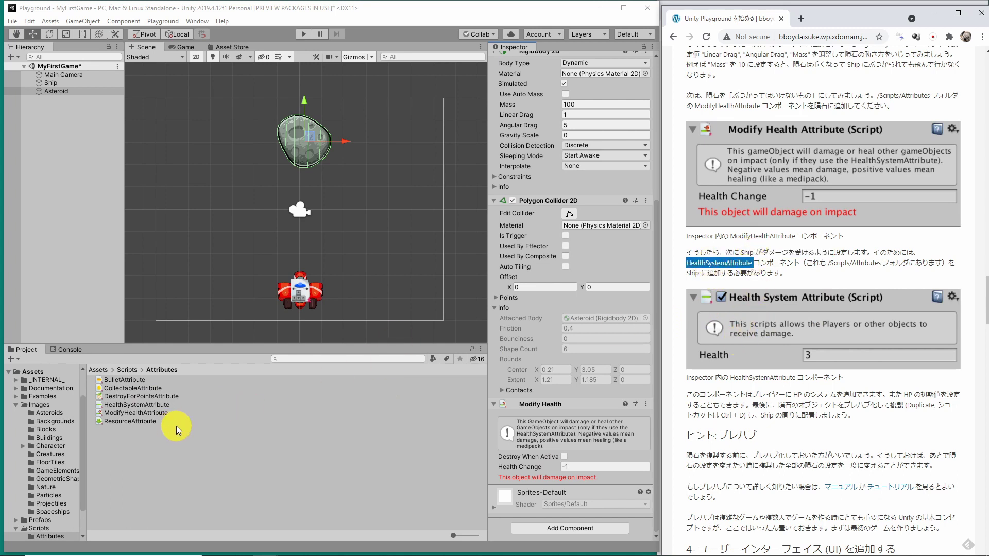
left_click(124, 404)
left_click(51, 84)
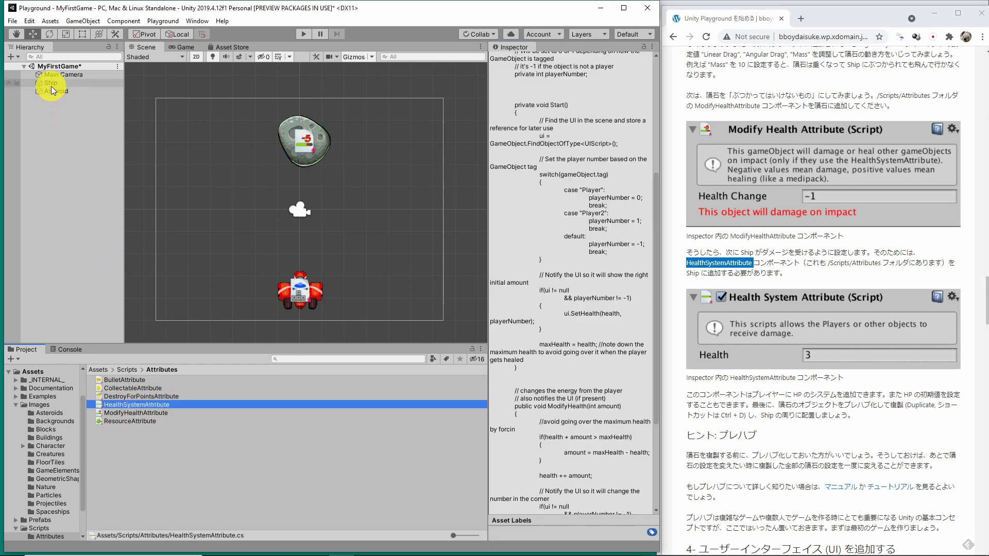
scroll(566, 398, "down", 2)
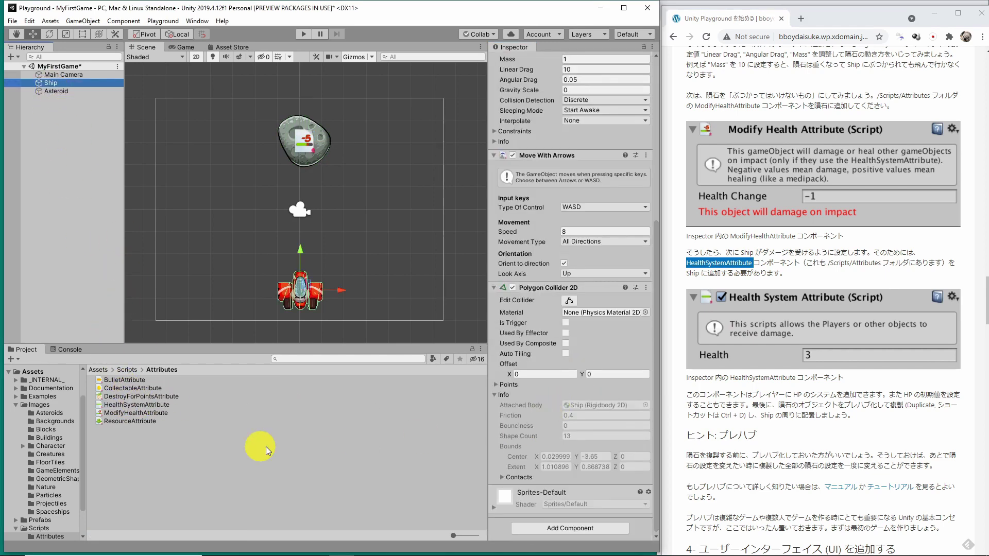
left_click_drag(132, 404, 505, 530)
scroll(591, 397, "down", 2)
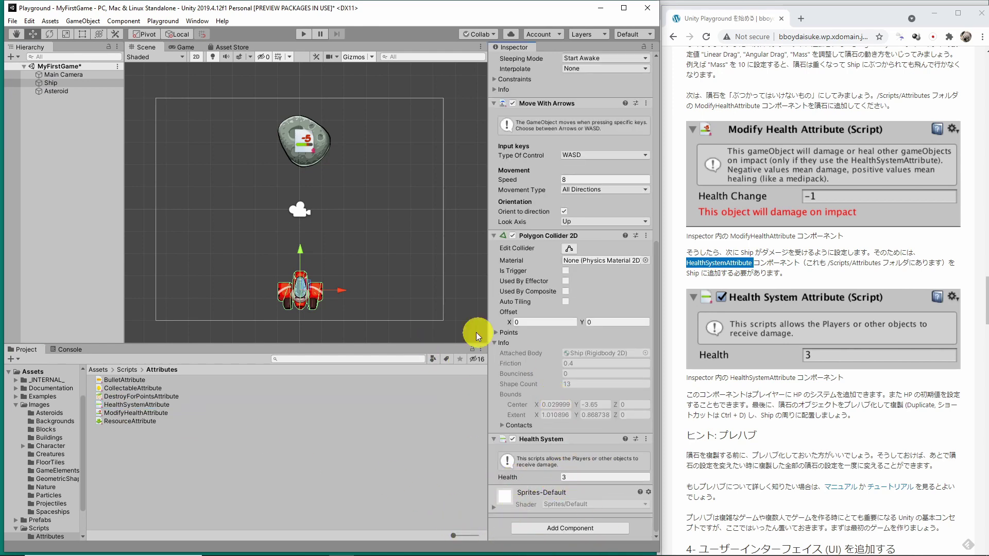
left_click(298, 35)
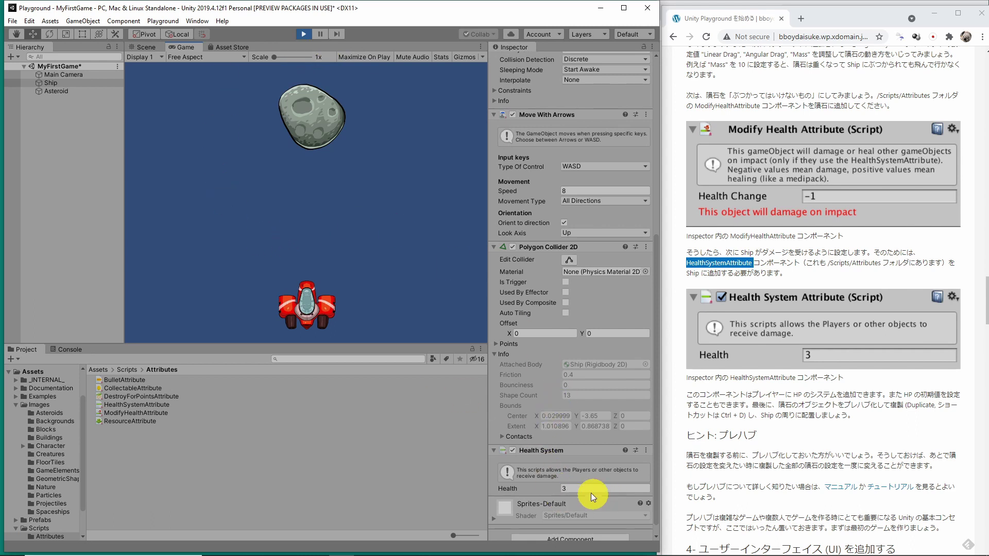
key("w")
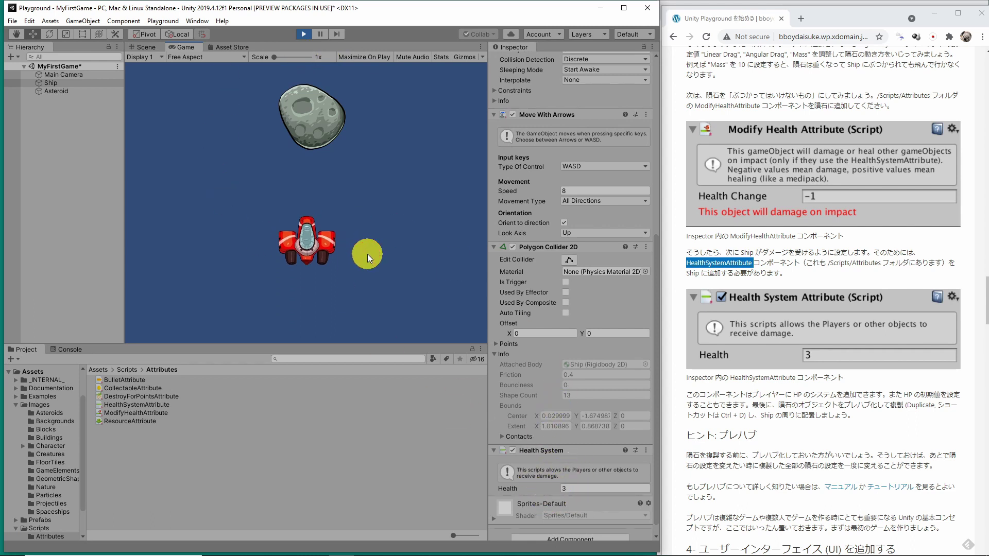
key("w")
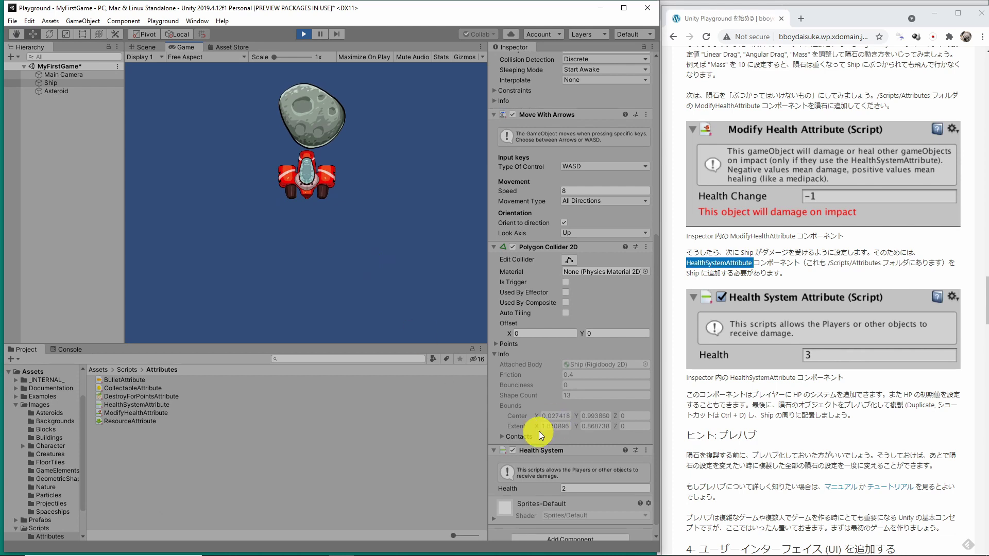
key("w")
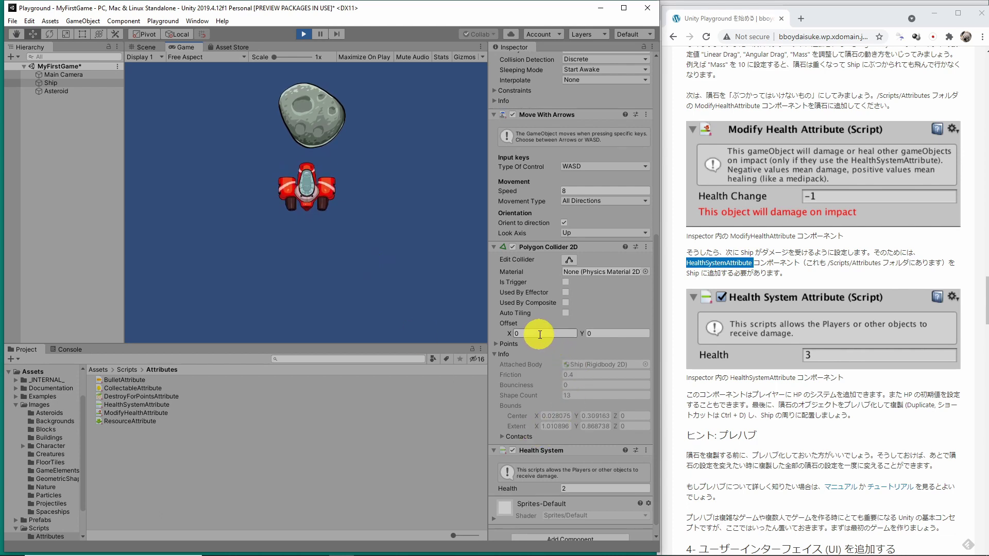
key("s")
key("w")
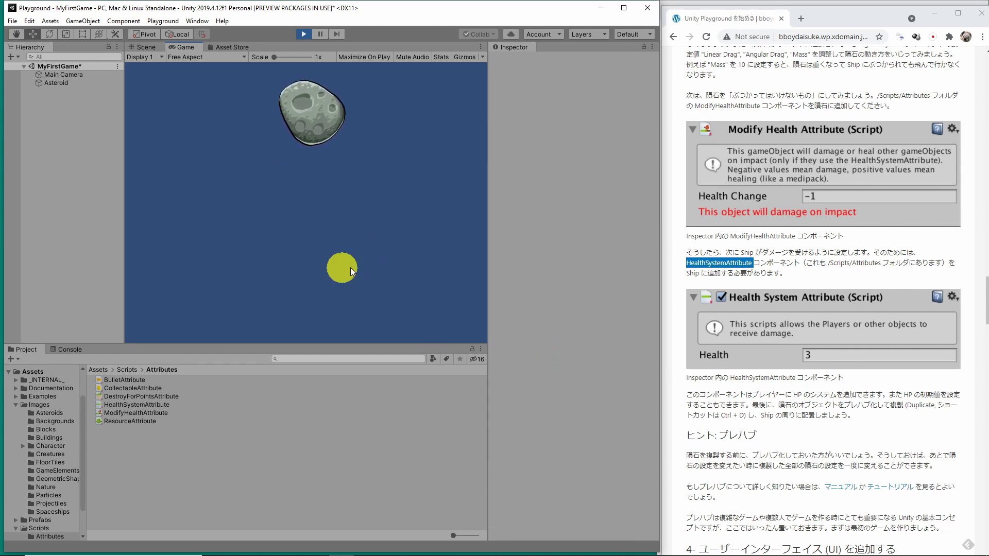
left_click(302, 32)
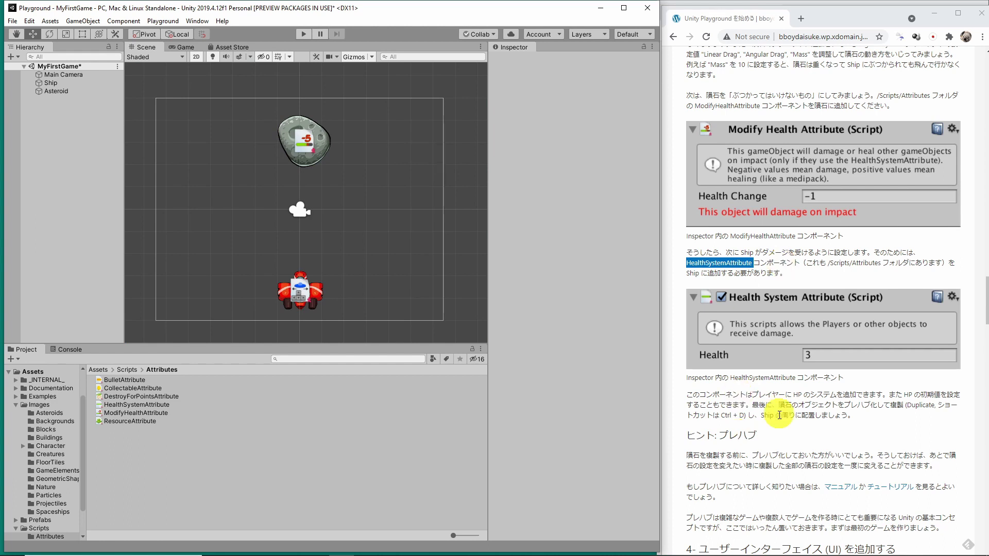
left_click_drag(745, 394, 867, 394)
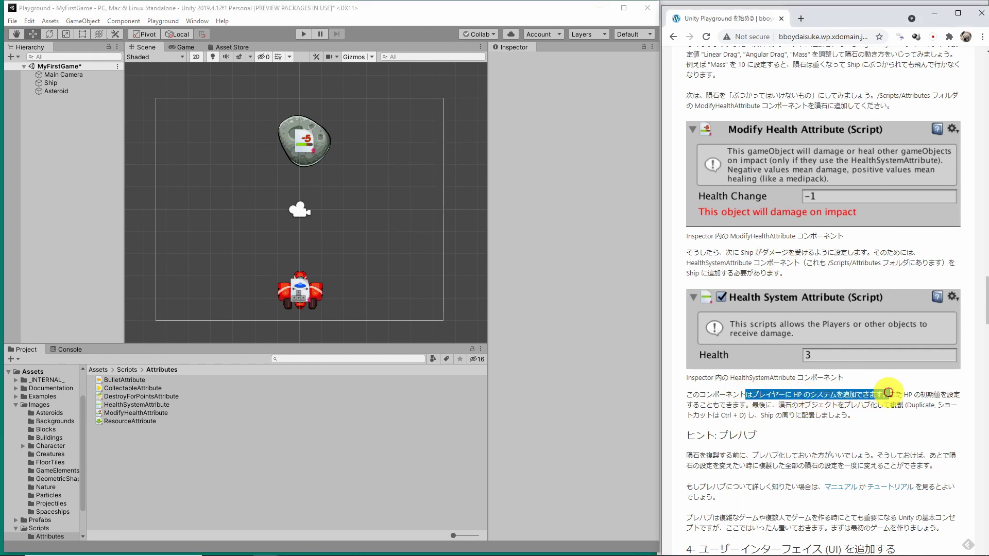
Step: Check the Ship's Health System shows Health 3, then view the Asteroid's Modify Health -1
left_click(871, 395)
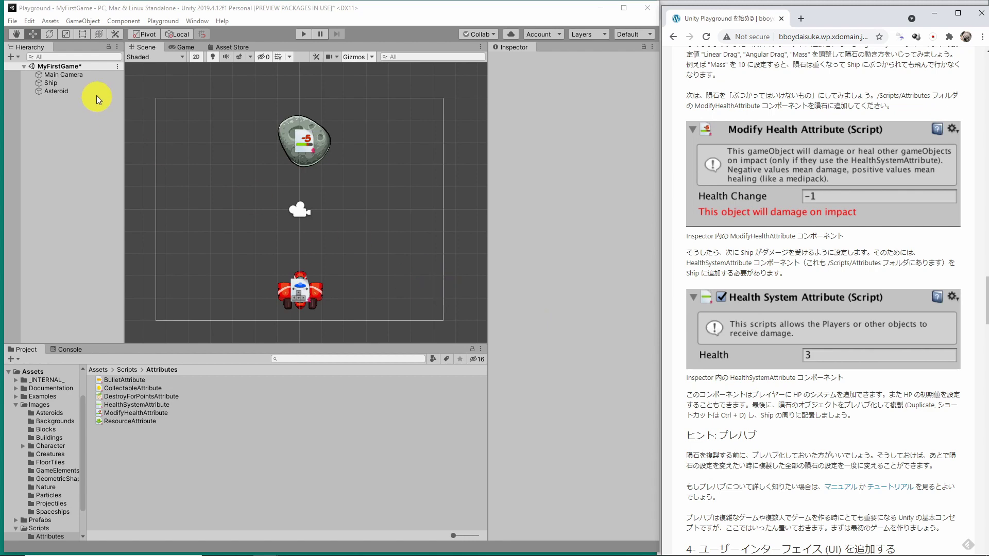
left_click(54, 82)
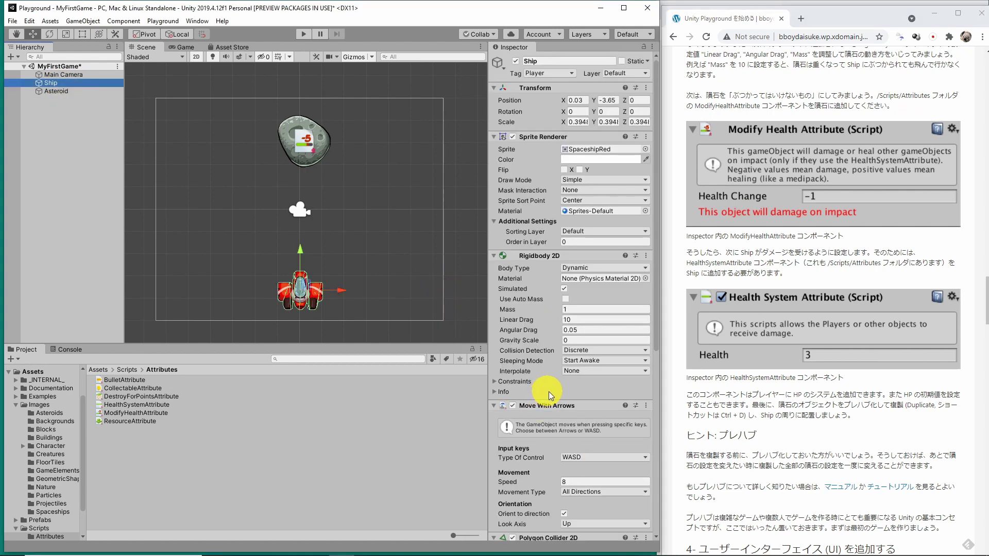
scroll(548, 391, "down", 5)
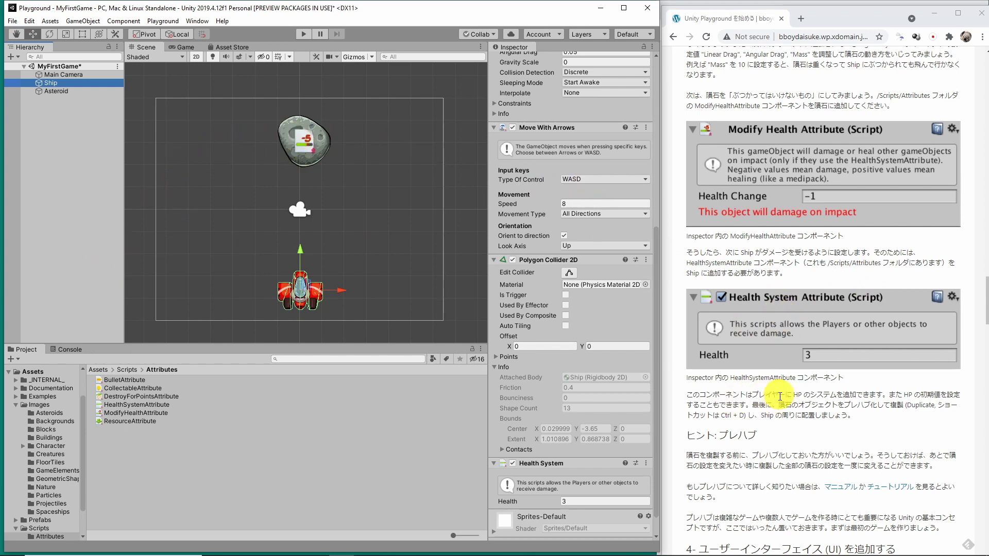
left_click_drag(778, 405, 950, 405)
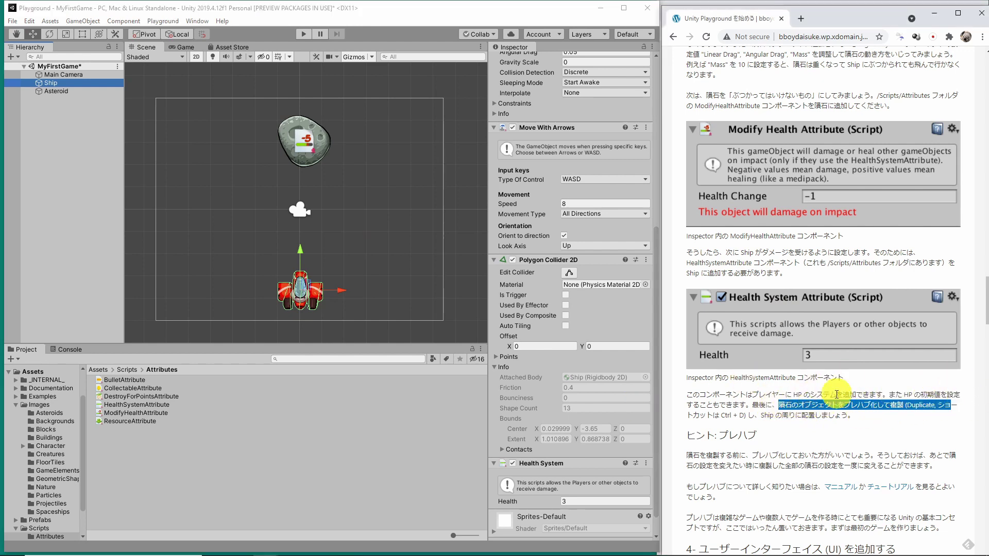
left_click(51, 91)
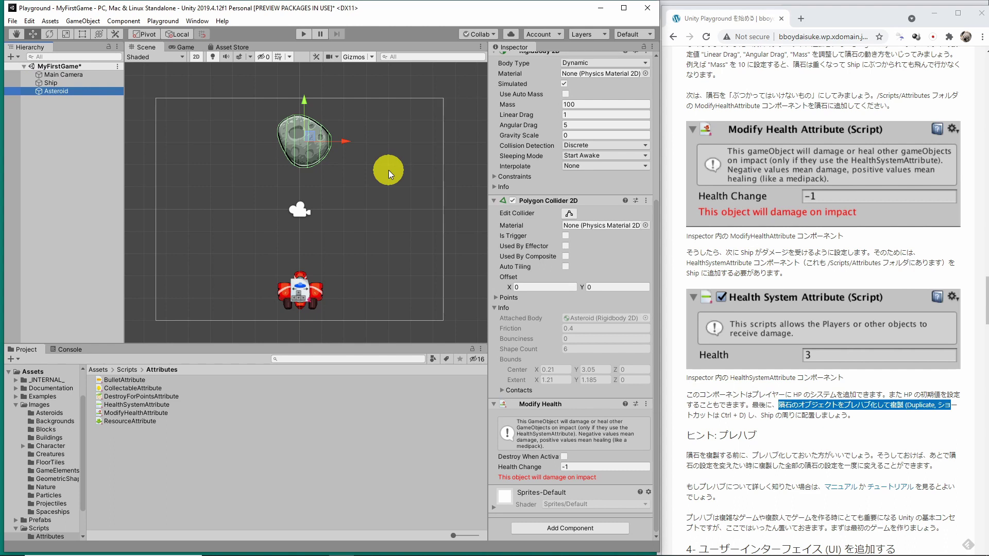
Step: Save the Asteroid as a prefab in Assets/Prefabs and place two new instances in the scene
left_click(16, 404)
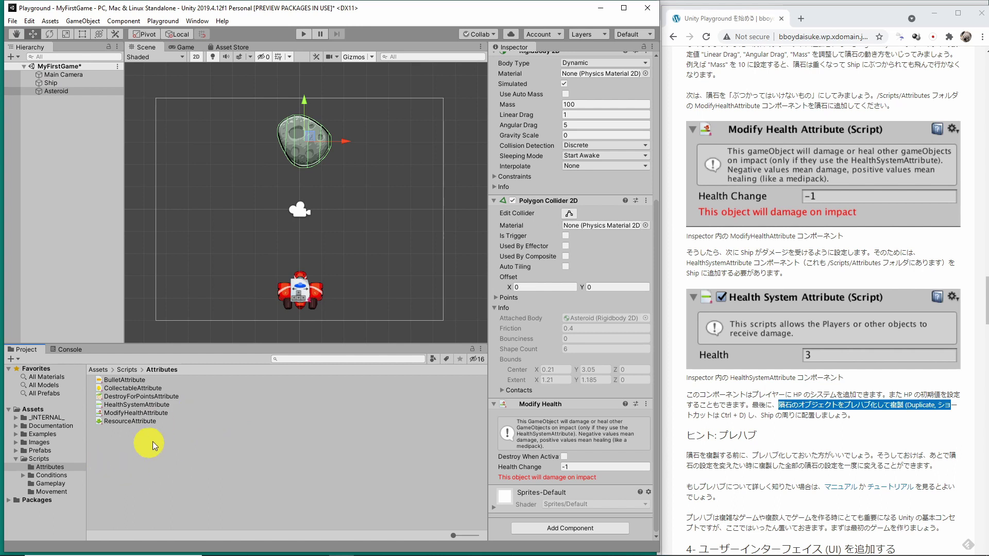
left_click(39, 450)
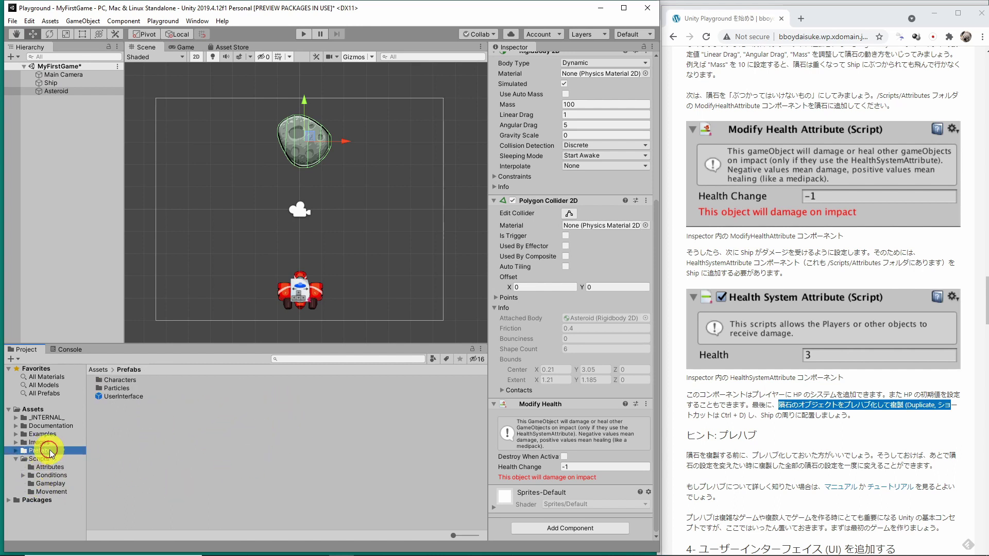
left_click(17, 458)
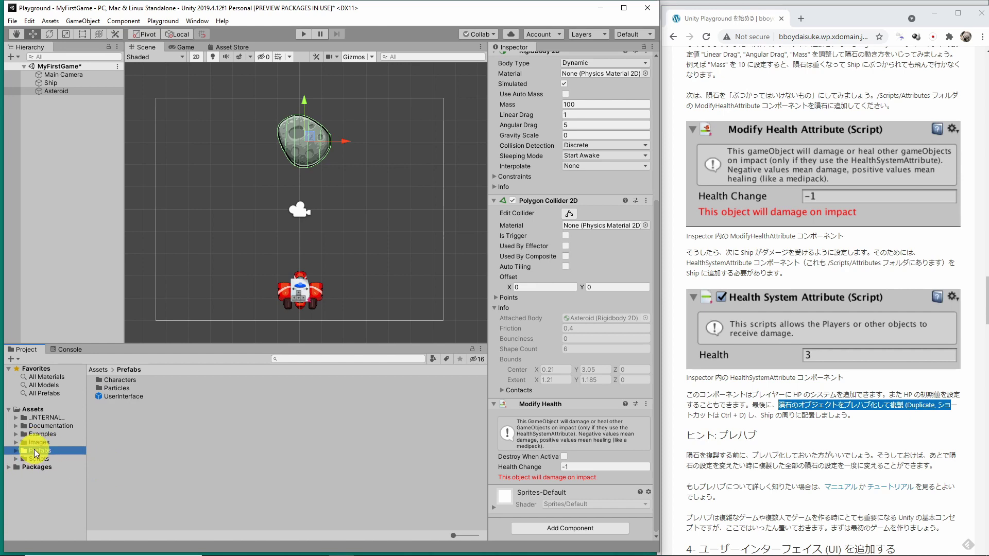
left_click_drag(43, 91, 220, 500)
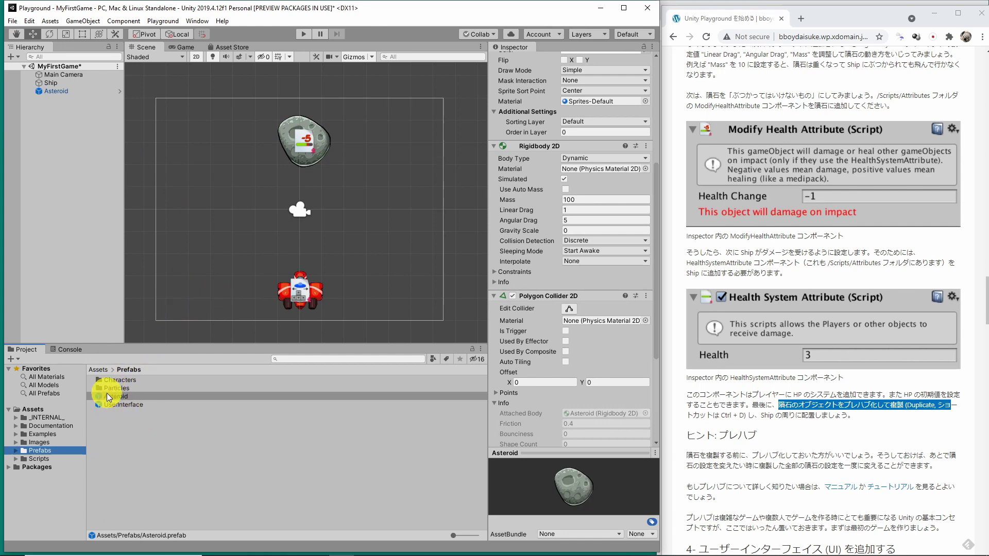
left_click_drag(106, 396, 239, 220)
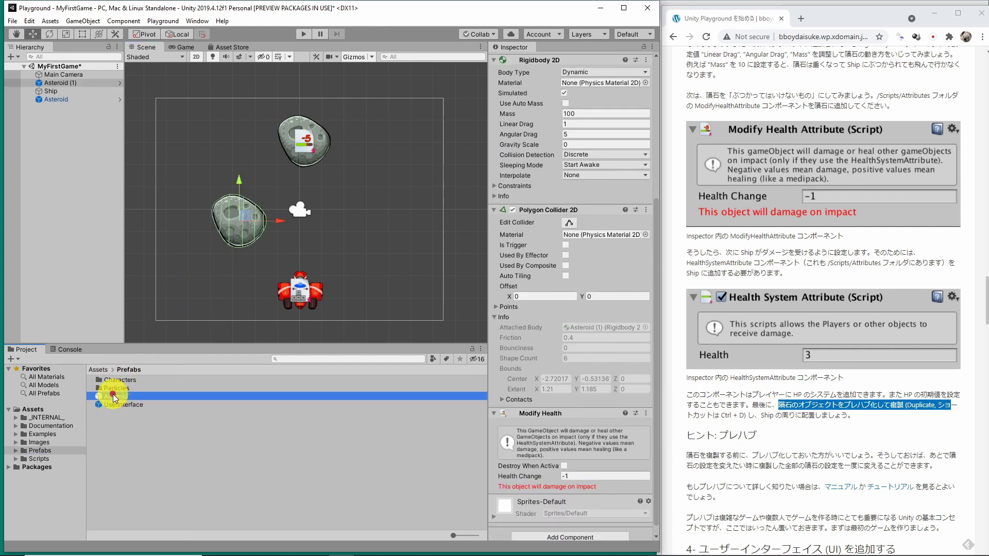
left_click_drag(112, 394, 354, 249)
Step: Add a top-left Asteroid instance and play-test flying the ship into the asteroids
left_click_drag(114, 399, 193, 153)
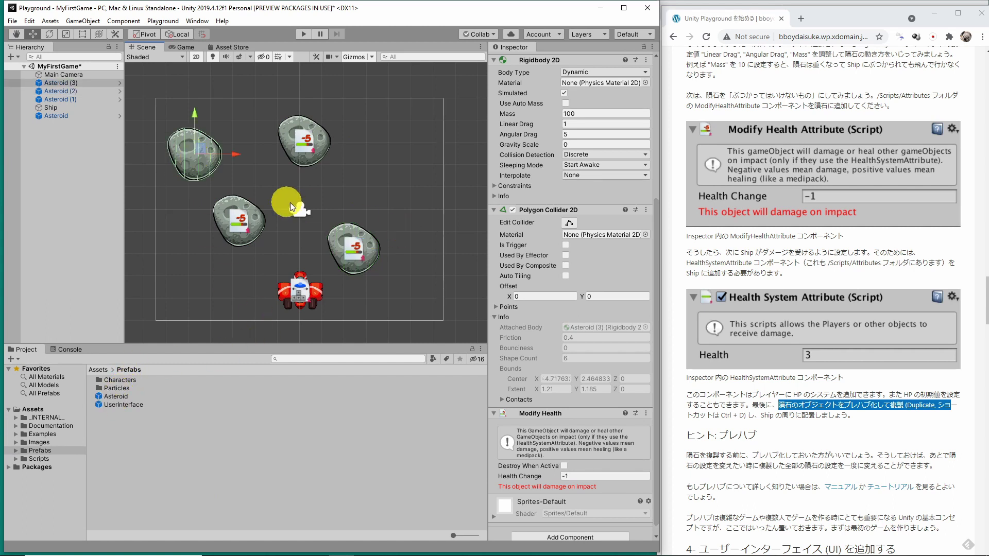
left_click(298, 34)
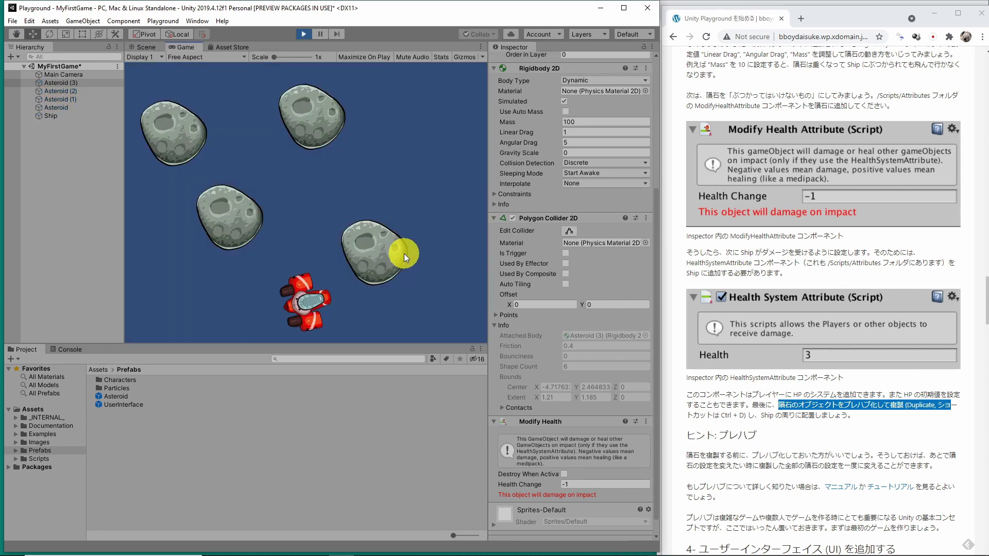
key("Up")
key("Left")
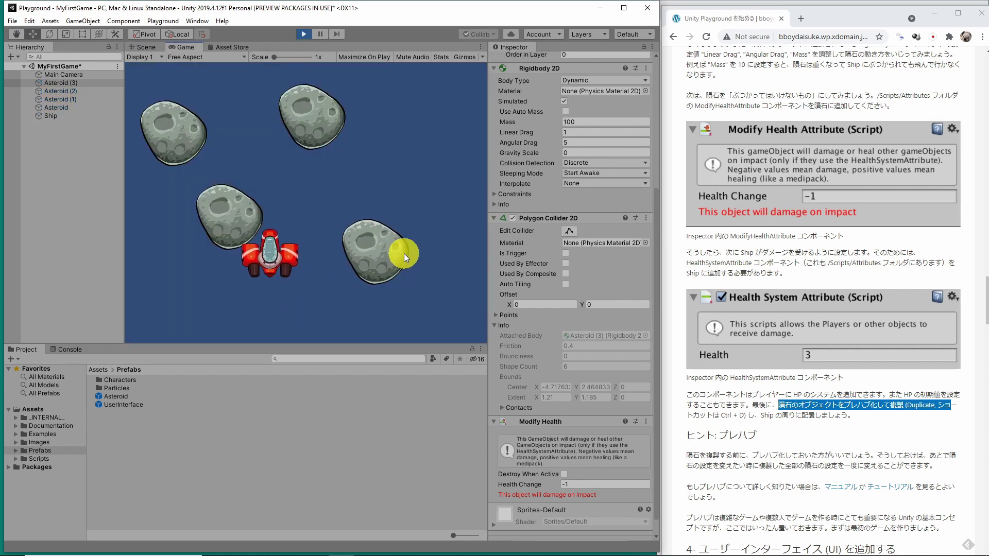
key("Up")
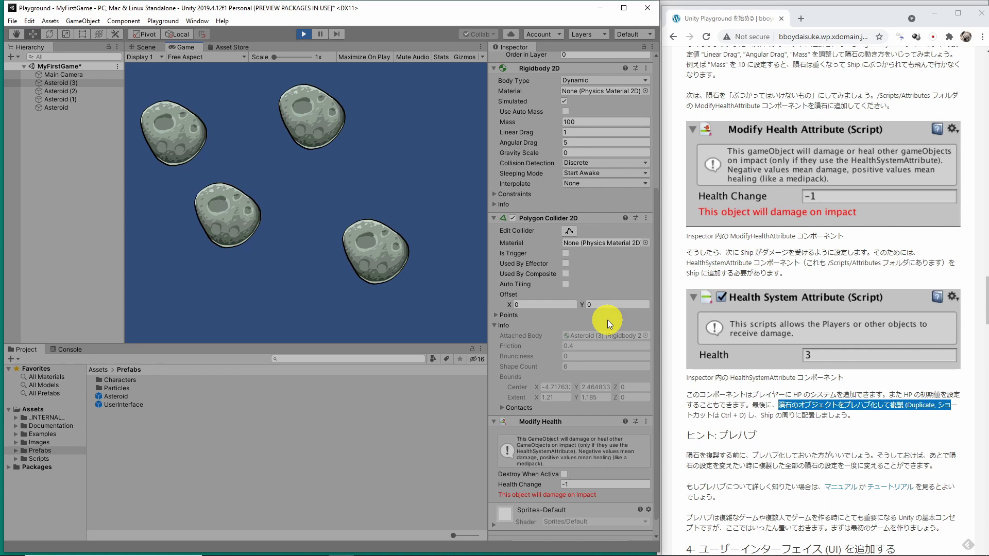
left_click_drag(785, 405, 970, 411)
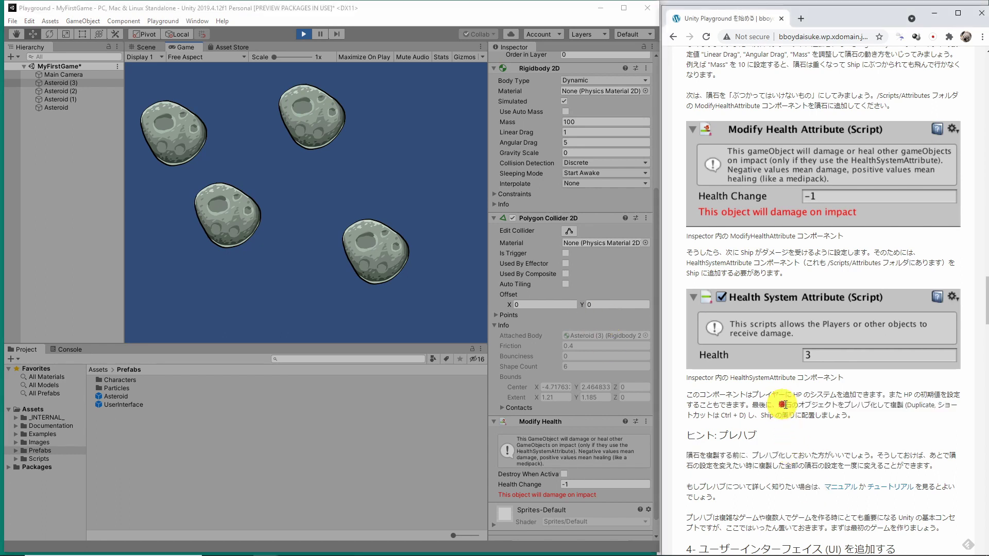
left_click_drag(891, 406, 894, 413)
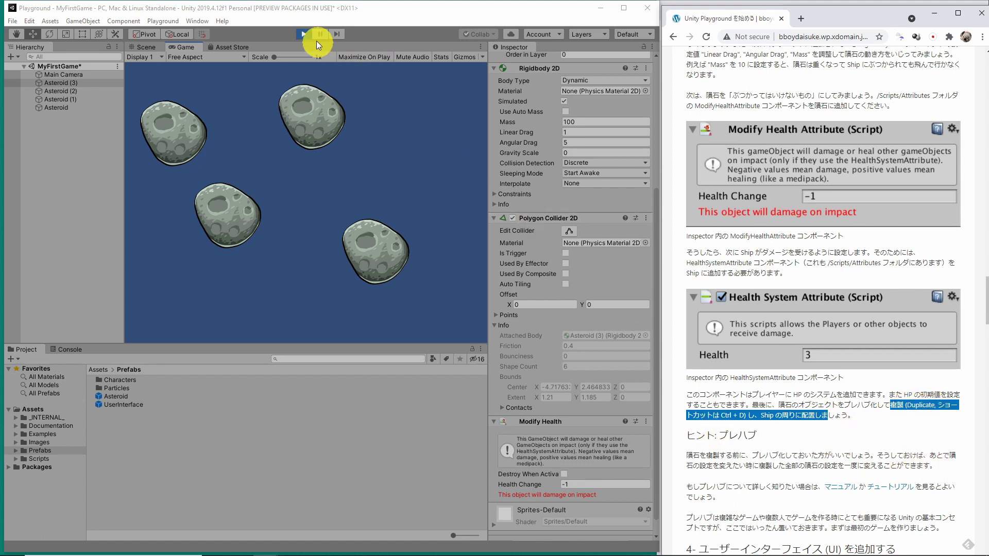
left_click(304, 33)
Step: Duplicate the original Asteroid and spread the copies left and right around the ship
left_click(69, 129)
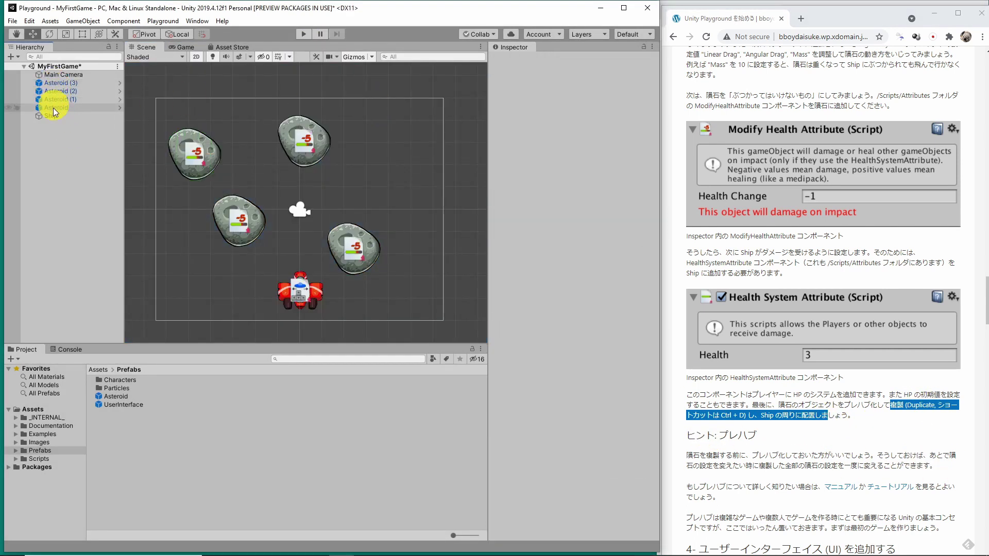
left_click(54, 108)
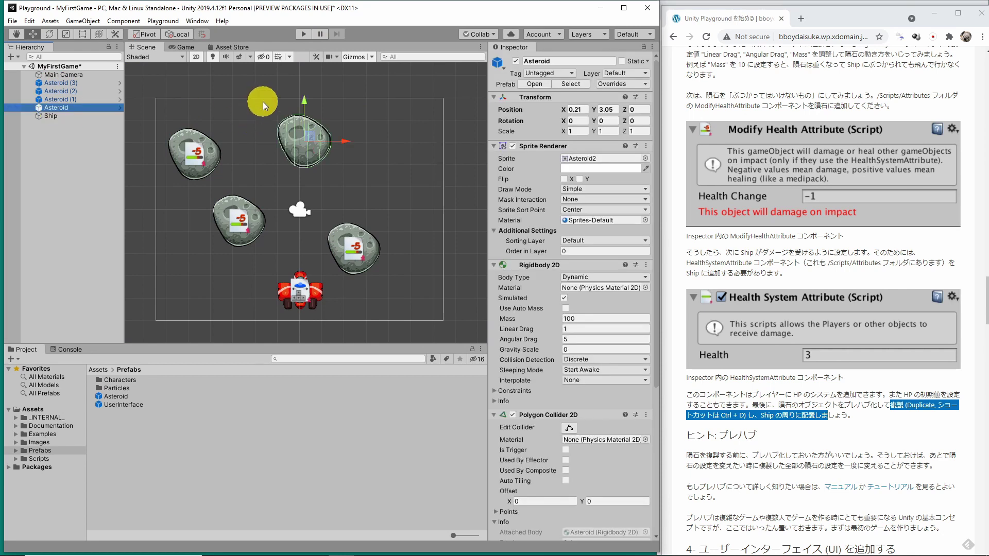
key("ctrl+d")
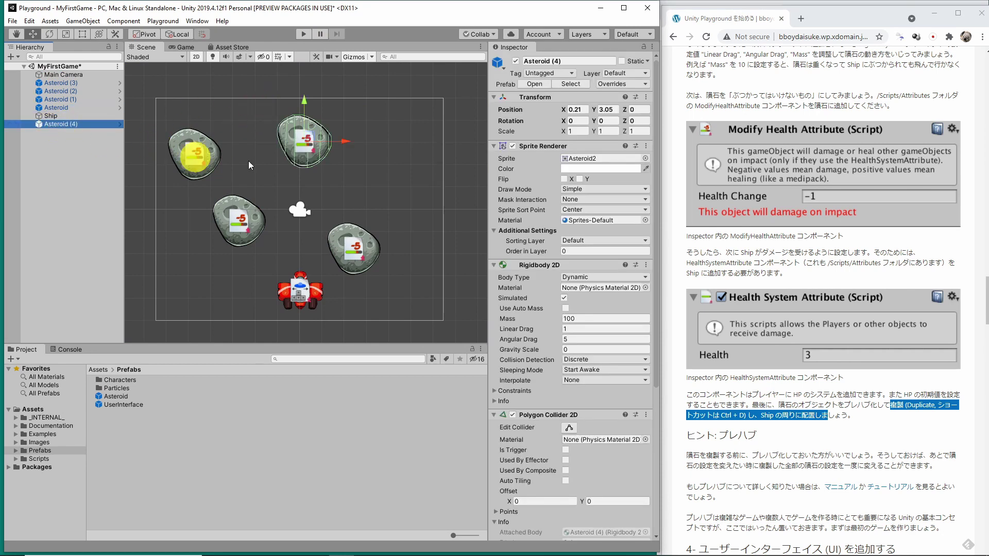
key("ctrl+d")
mouse_move(308, 141)
left_mouse_down()
mouse_move(379, 162)
mouse_move(216, 265)
mouse_move(445, 236)
left_mouse_up()
key("ctrl+d")
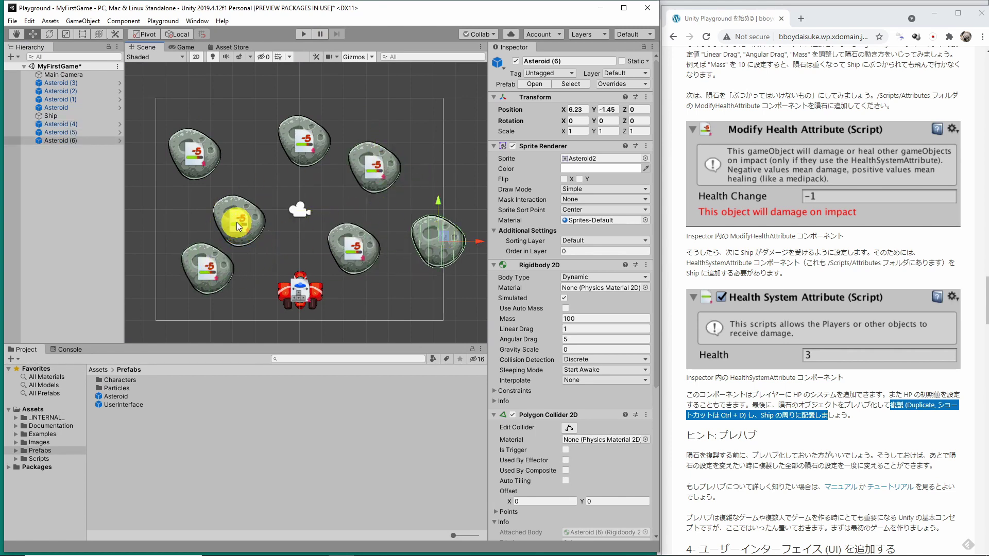
left_click_drag(236, 221, 152, 211)
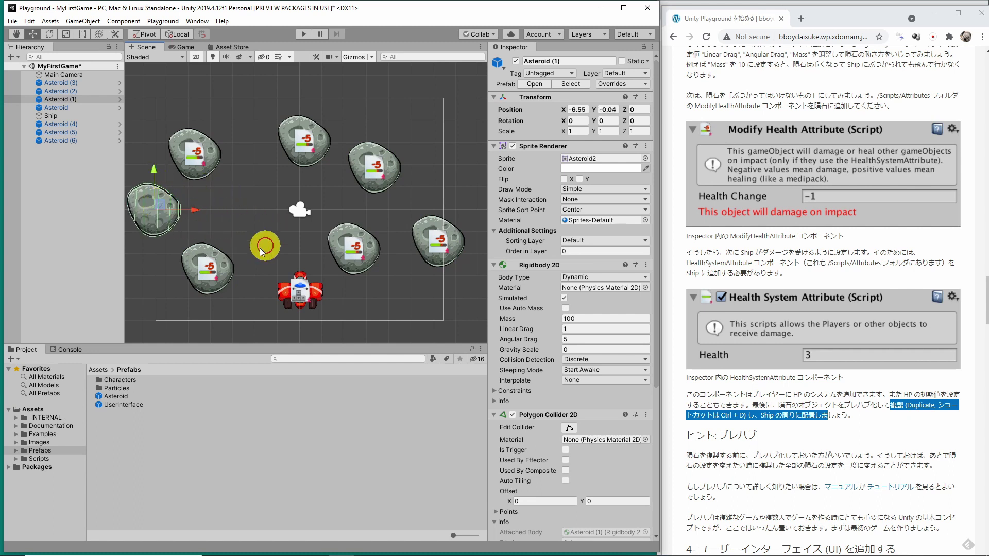
left_click_drag(209, 268, 188, 304)
left_click(357, 255)
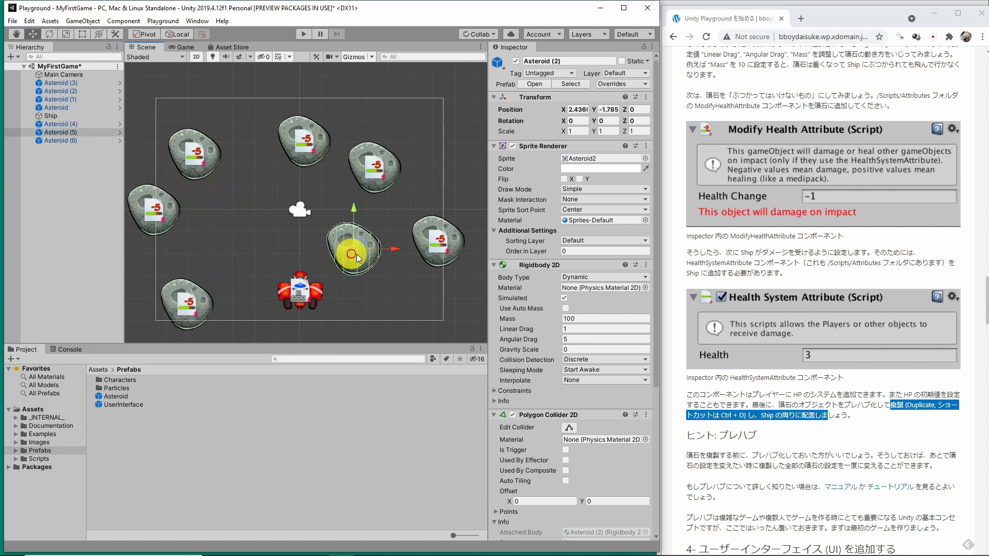
left_click_drag(355, 246, 350, 240)
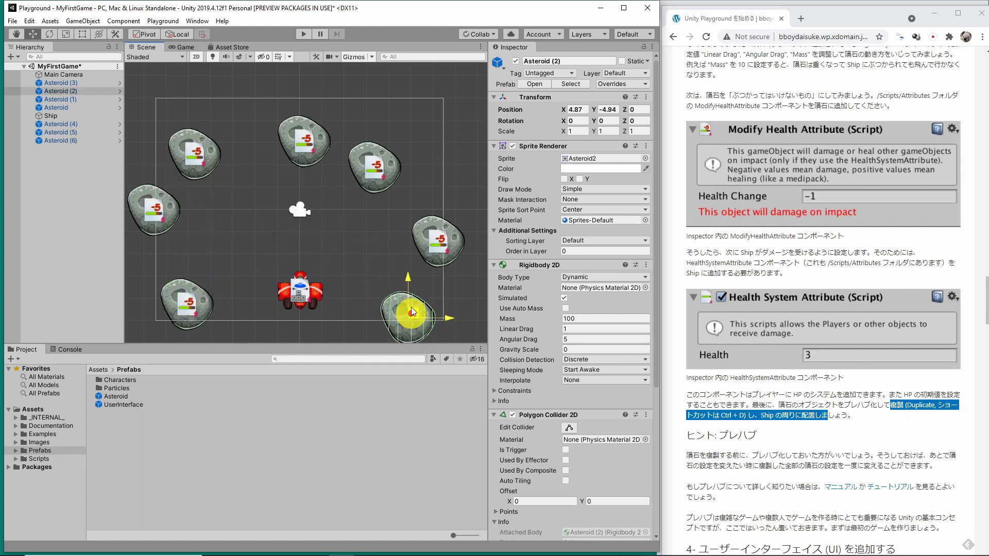
Step: Raise the top asteroid to Y 4.63, add two top copies, and even out the ring spacing
left_click_drag(375, 161, 412, 131)
left_click(302, 137)
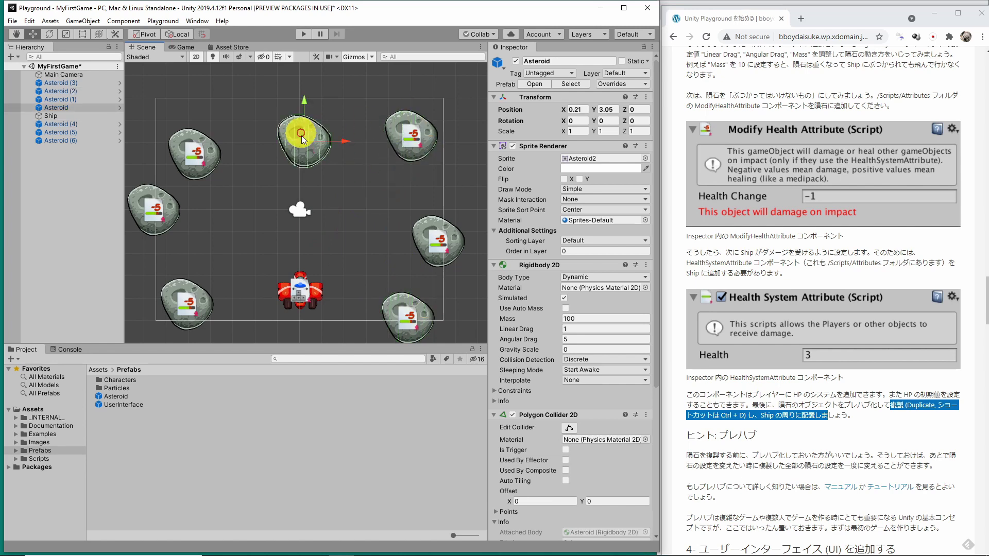
left_click_drag(302, 138, 319, 102)
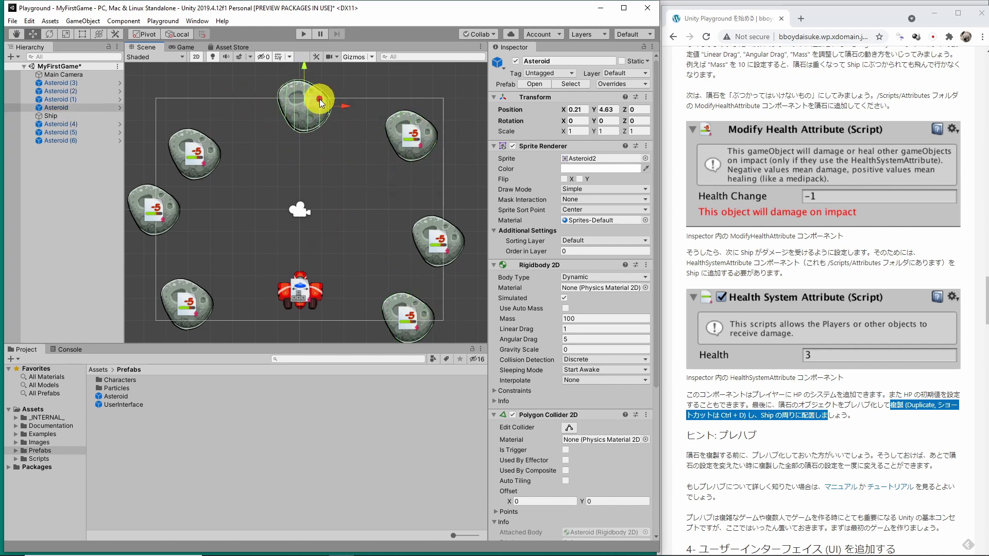
mouse_move(320, 102)
left_mouse_down()
mouse_move(230, 113)
mouse_move(235, 101)
left_mouse_up()
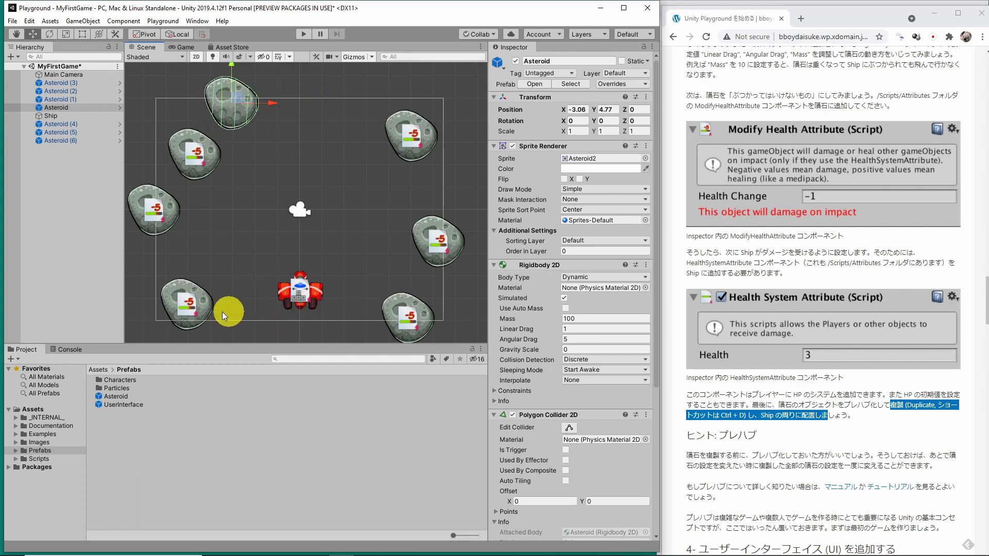
key("ctrl+d")
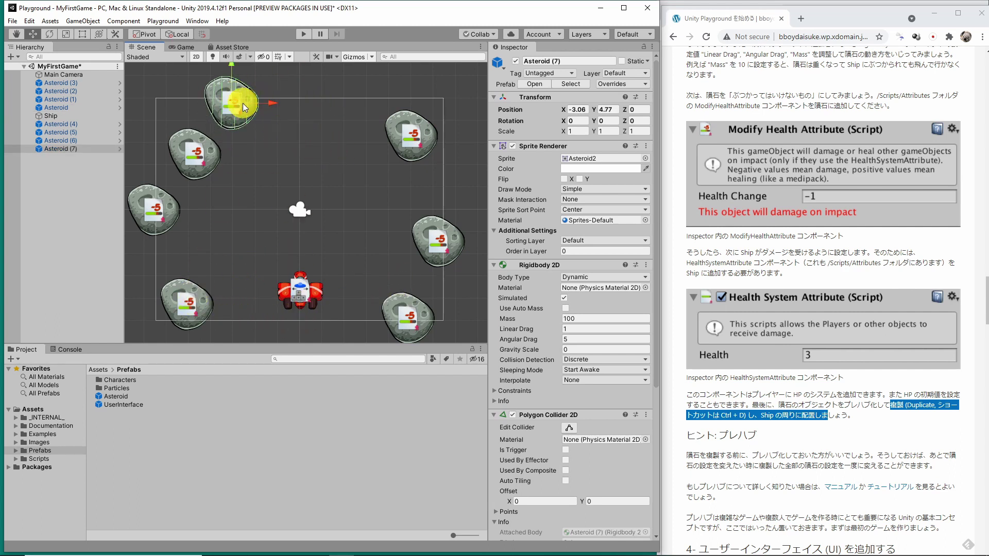
mouse_move(239, 98)
left_mouse_down()
mouse_move(335, 99)
mouse_move(327, 167)
mouse_move(273, 330)
mouse_move(344, 327)
mouse_move(455, 173)
left_mouse_up()
key("ctrl+d")
key("ctrl+d")
key("ctrl+d")
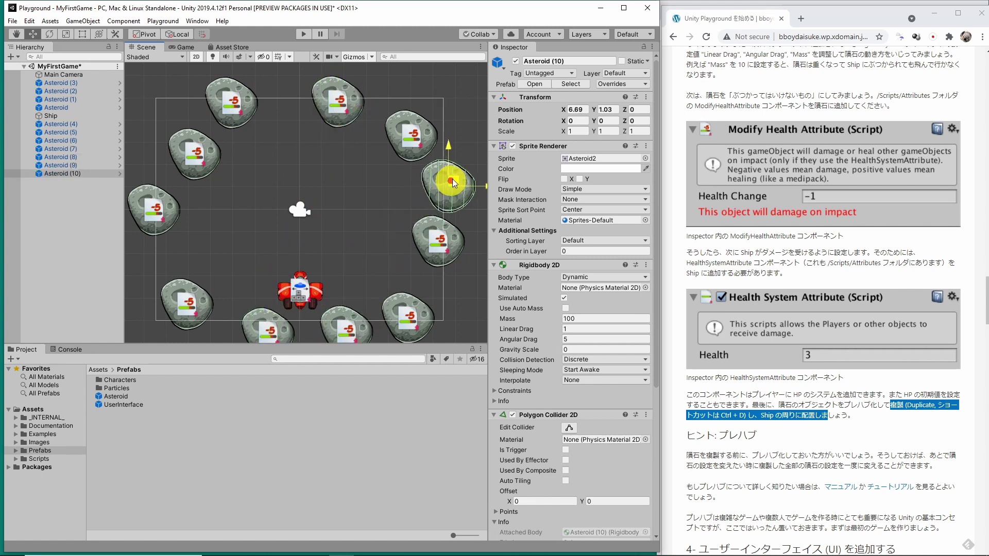
left_click_drag(155, 205, 153, 219)
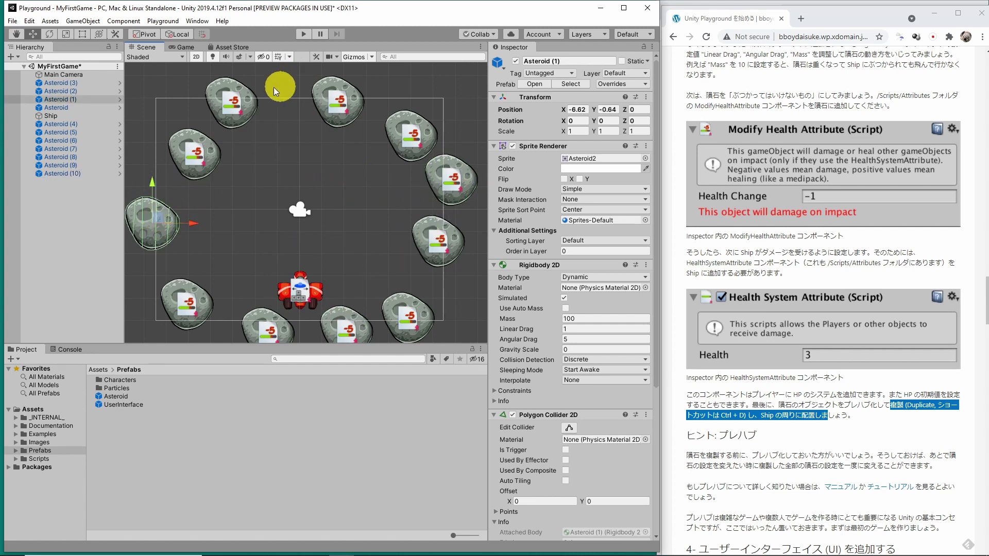
left_click(240, 105)
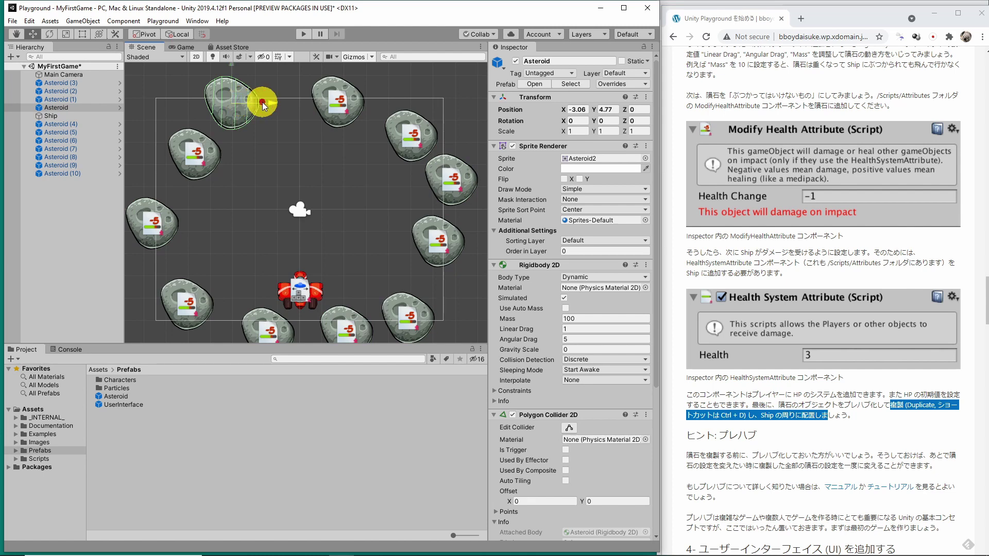
left_click_drag(240, 105, 257, 105)
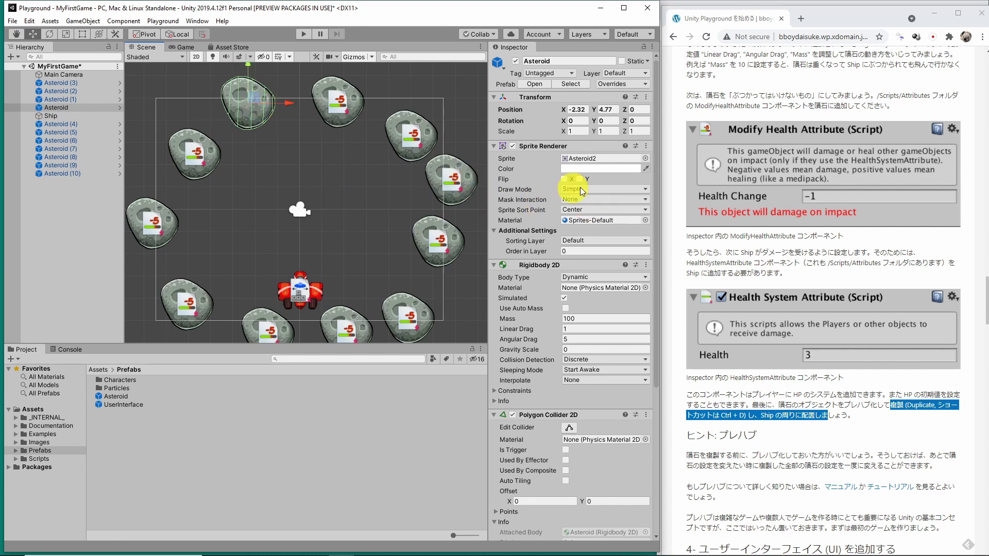
Step: Read the tutorial's prefab tip about changing all copies at once
scroll(703, 309, "down", 2)
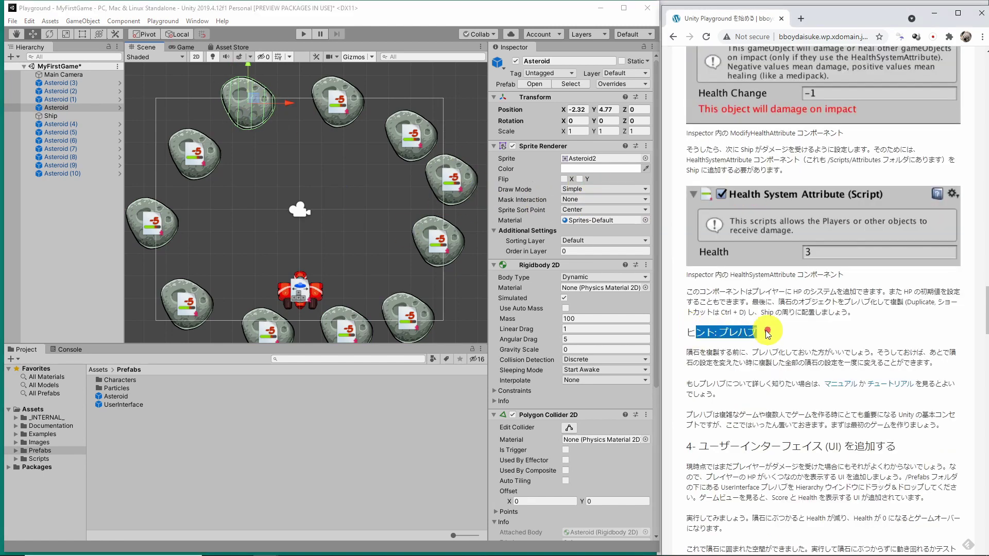
left_click(699, 354)
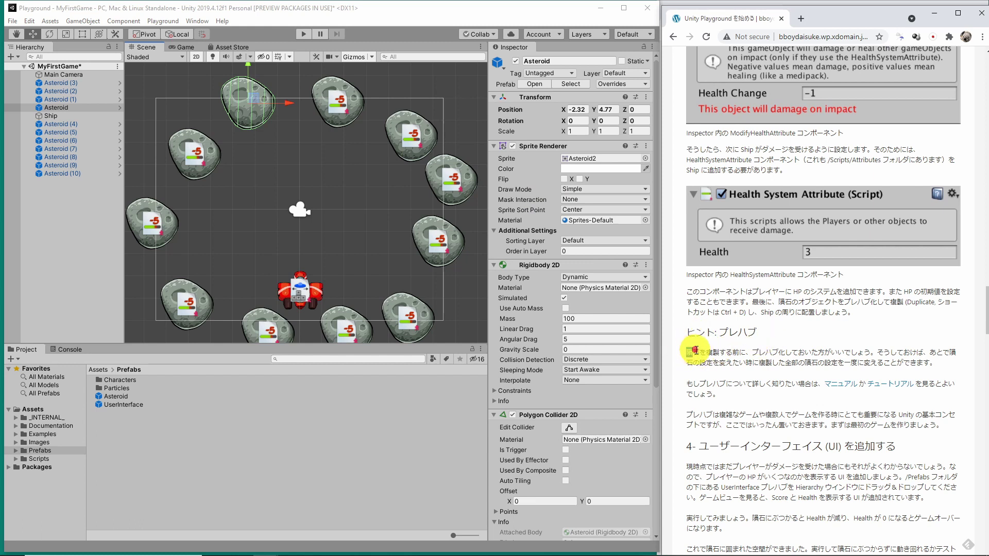
left_click_drag(688, 353, 897, 352)
left_click(862, 359)
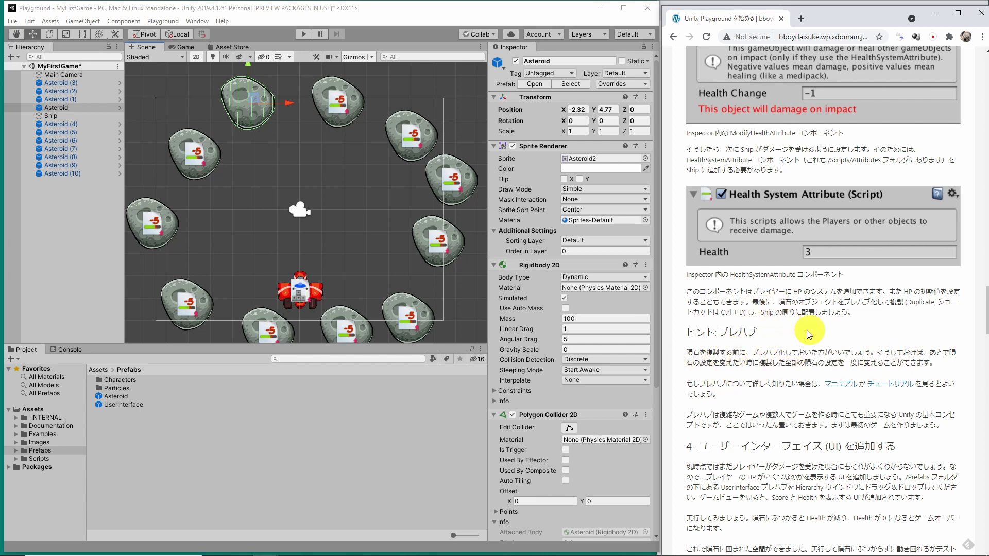
left_click_drag(752, 363, 896, 360)
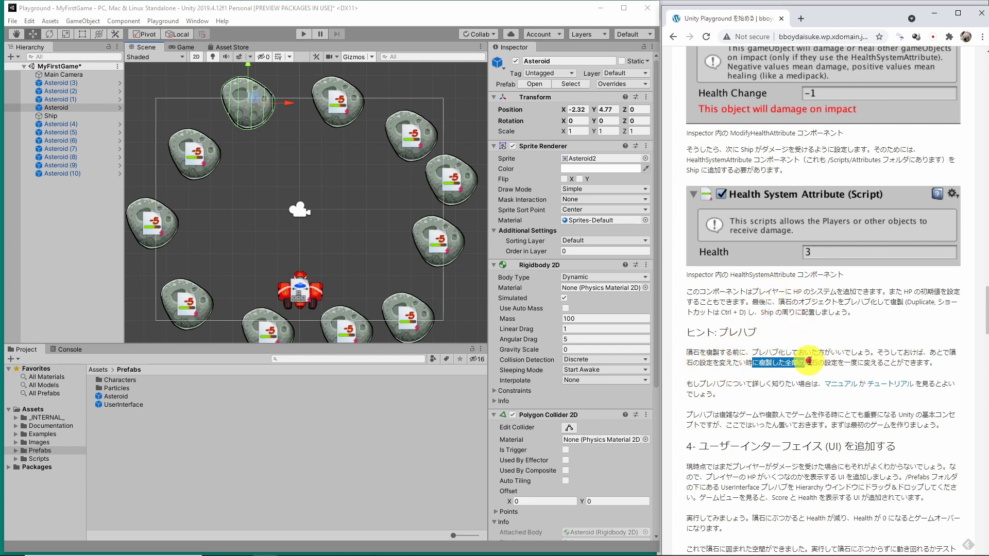
left_click(943, 363)
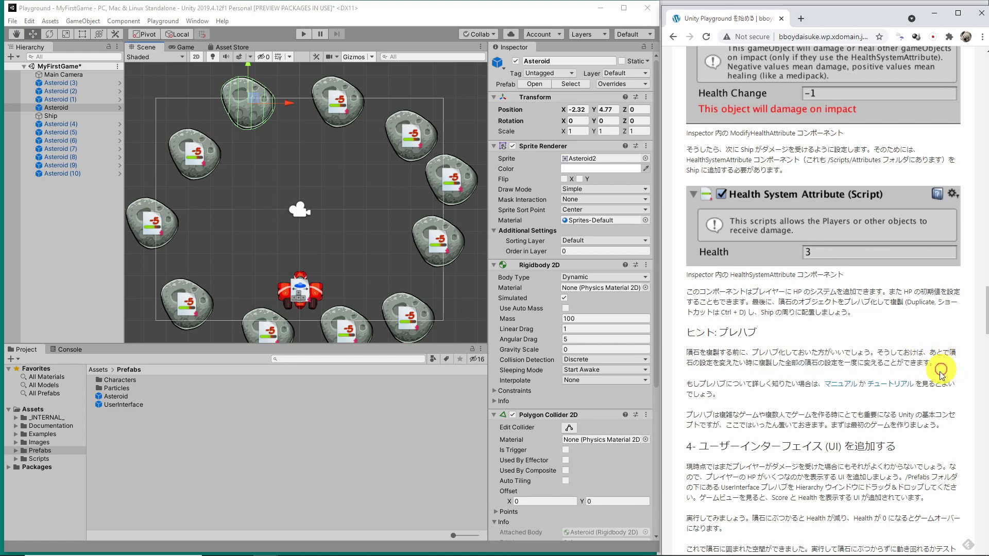
Step: Briefly test-play the asteroid ring, then select the Asteroid prefab asset in Prefabs
left_click(303, 34)
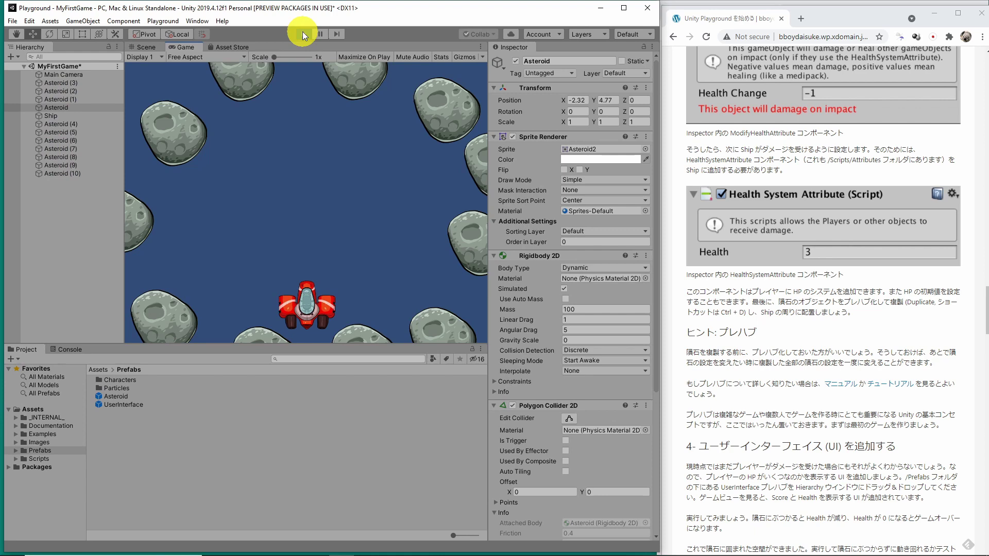
left_click(303, 34)
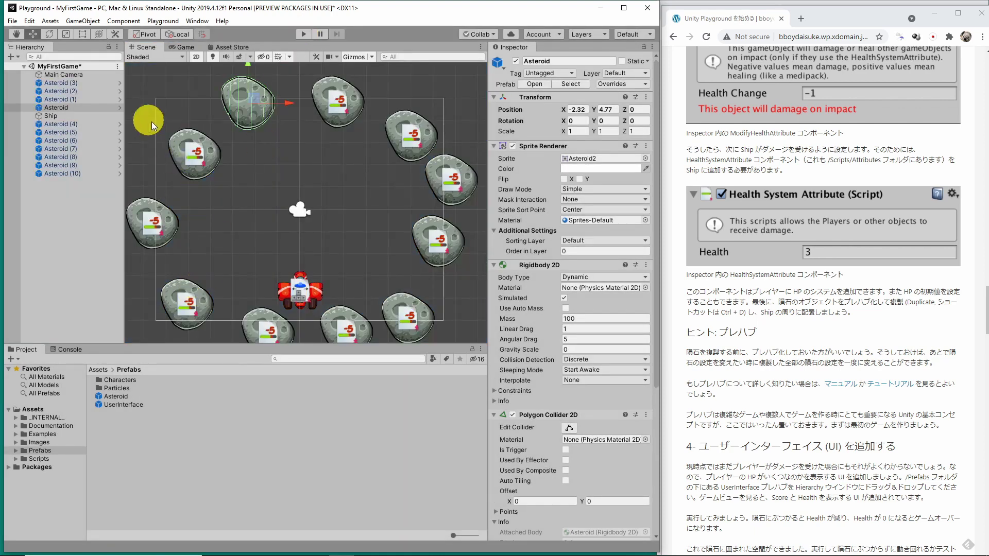
left_click(114, 397)
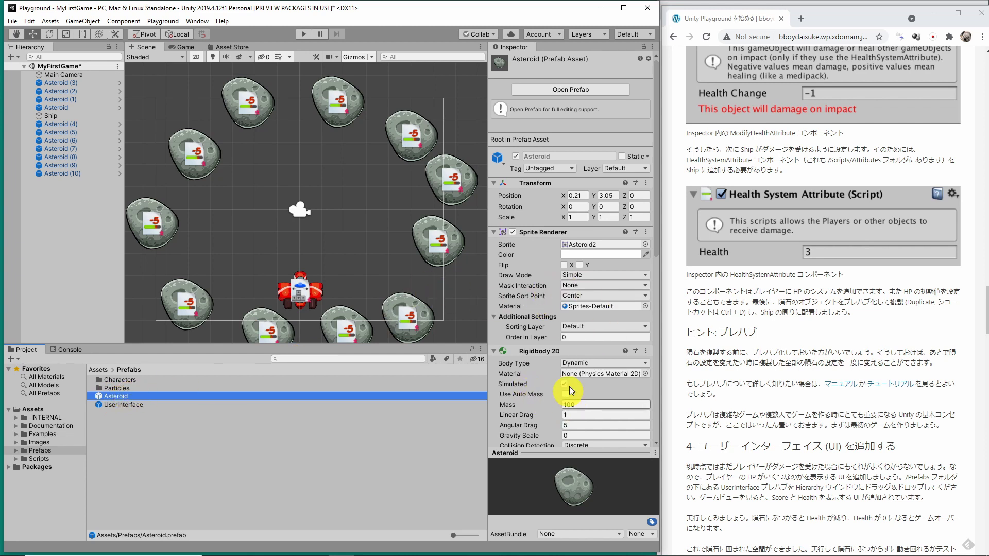
Step: Set the Asteroid prefab's Rigidbody 2D Gravity Scale to 1 and run a test play
left_click_drag(656, 250, 656, 309)
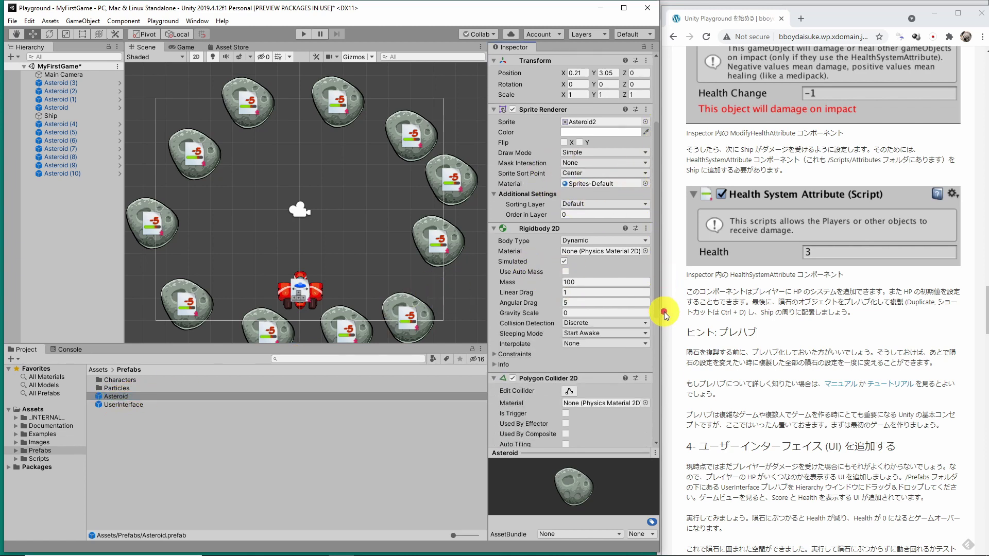
left_click(586, 314)
type("1")
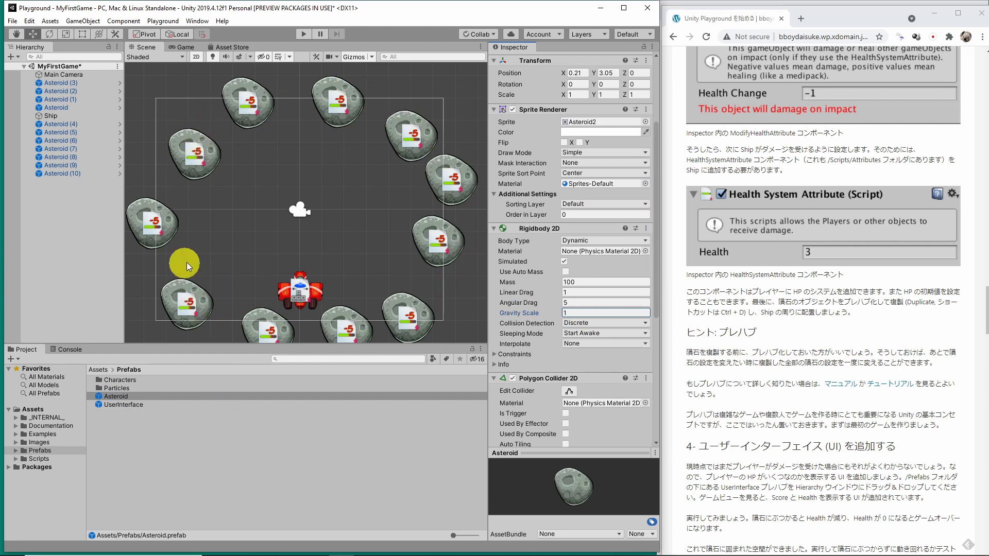
left_click(303, 33)
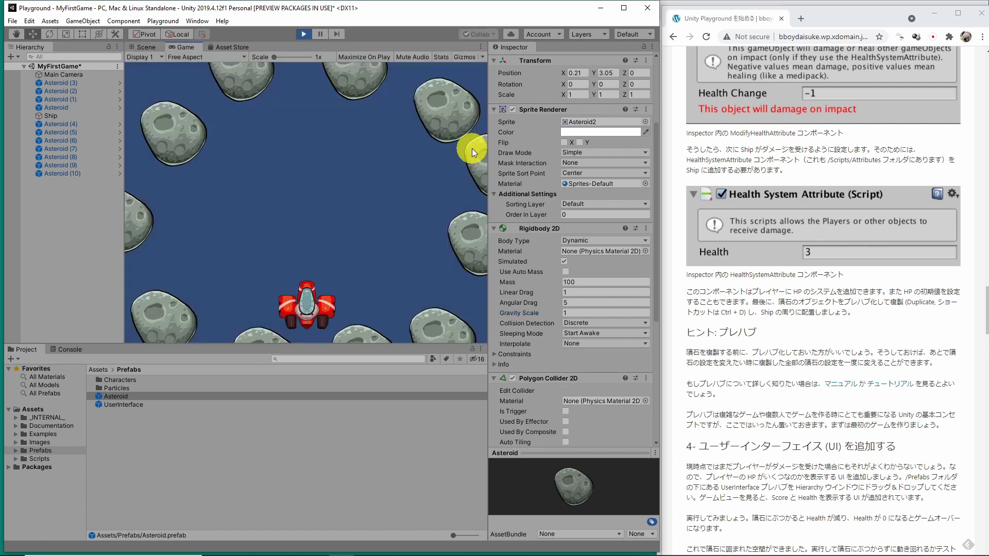
left_click(304, 34)
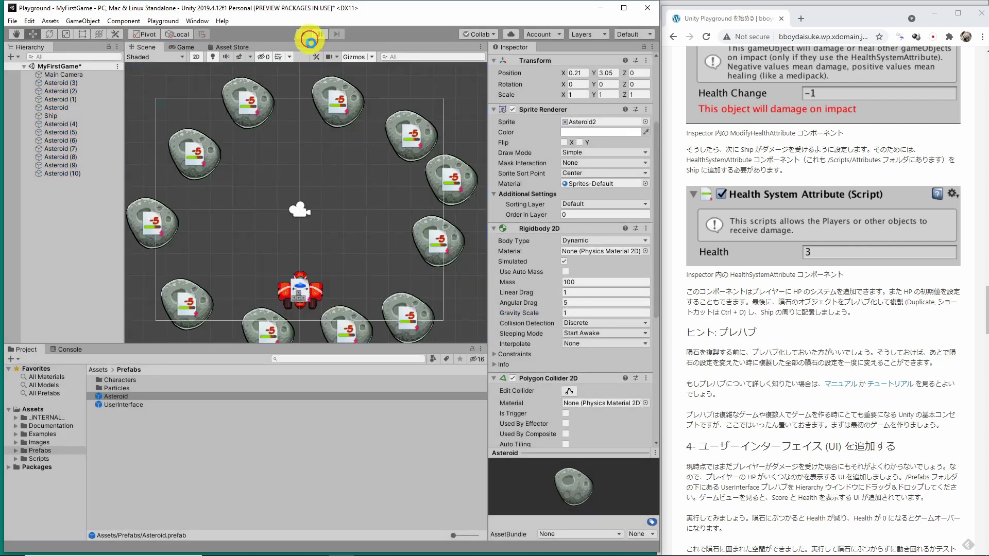
Step: Reset the Asteroid prefab's Gravity Scale to 0 and start another test run
left_click(569, 312)
type("0")
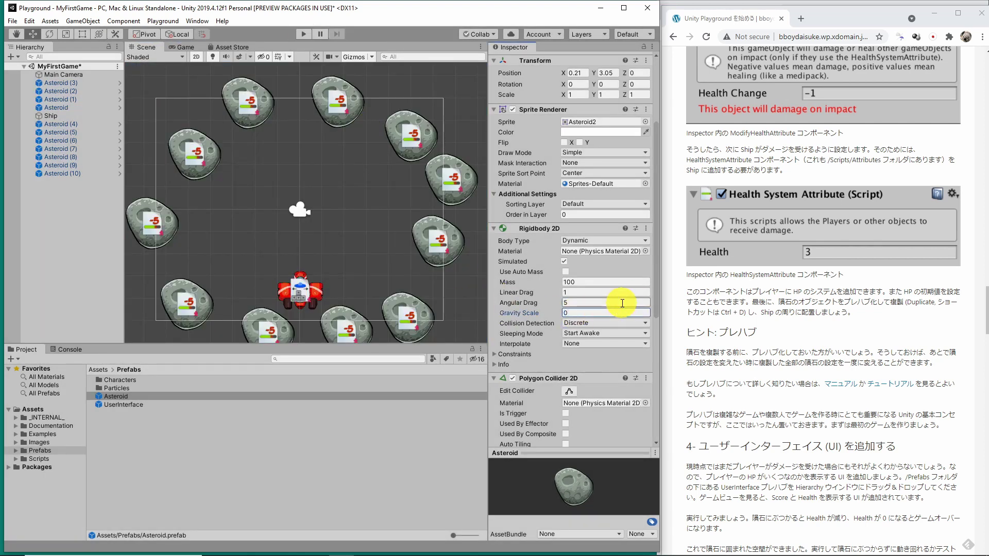
left_click(116, 396)
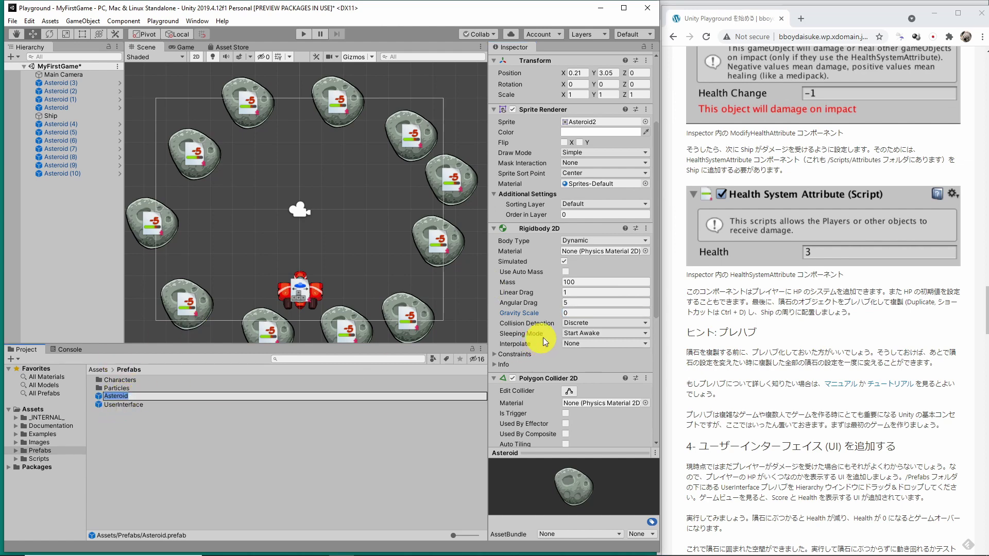
left_click(304, 39)
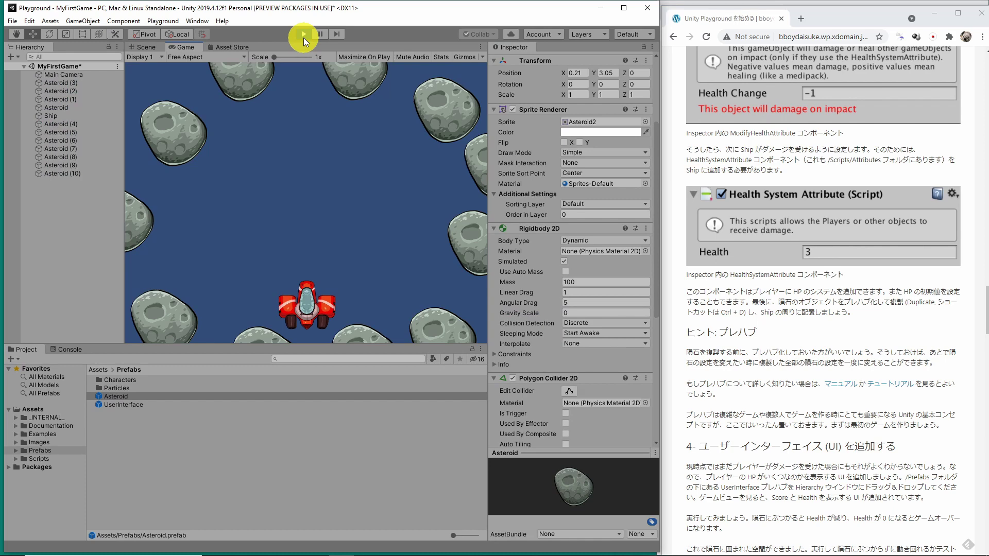
Step: Stop the test run and read the tutorial's prefab tip section in the browser
left_click(304, 38)
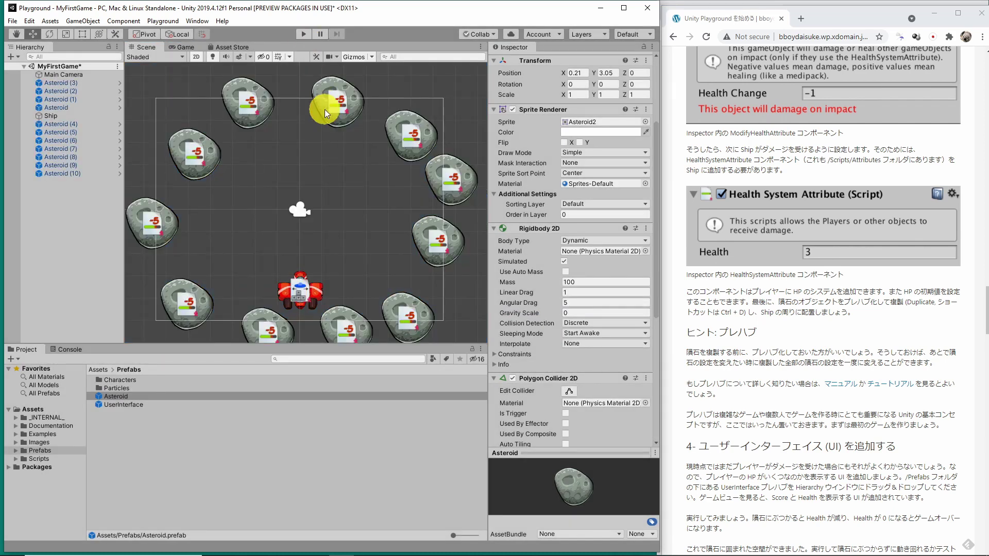
left_click(771, 361)
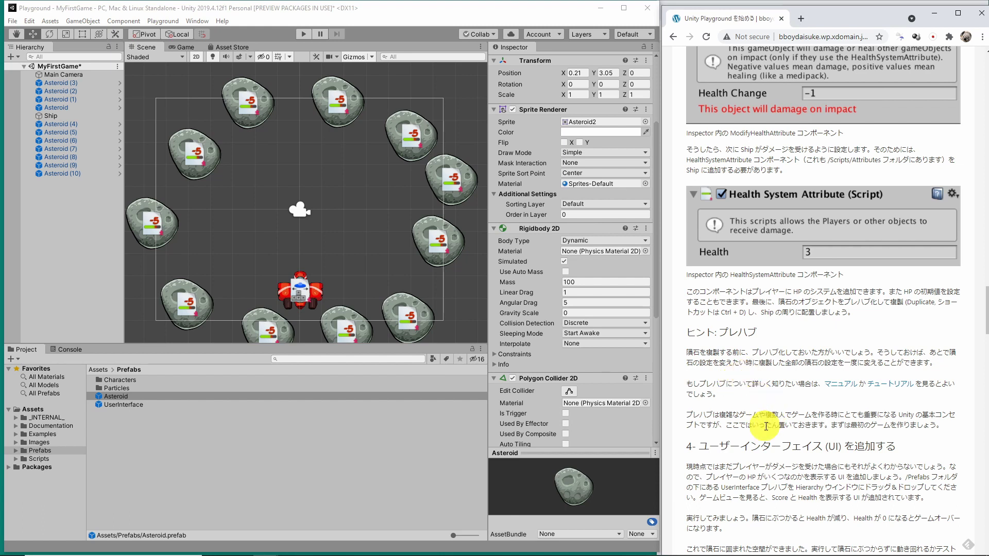
scroll(741, 394, "down", 2)
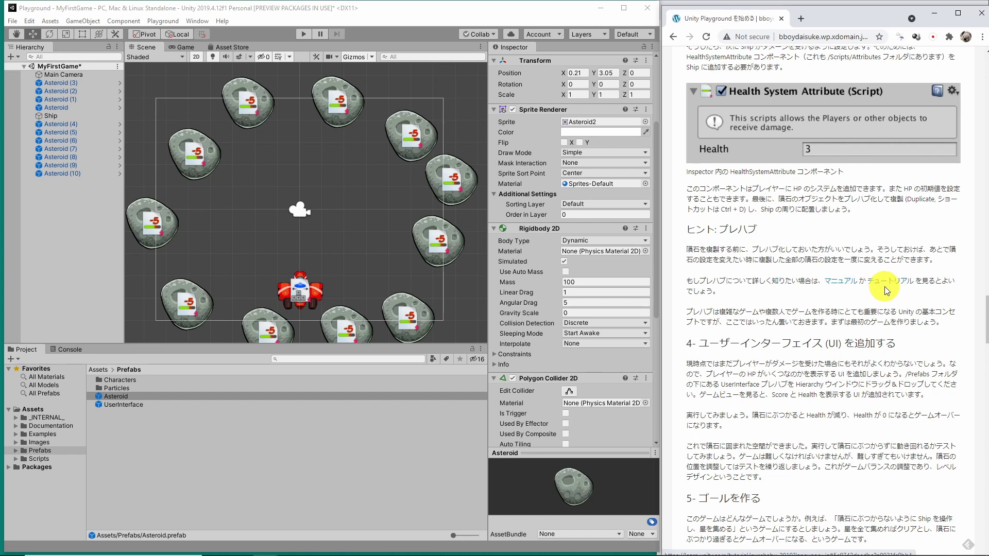
left_click_drag(687, 312, 824, 312)
left_click(884, 314)
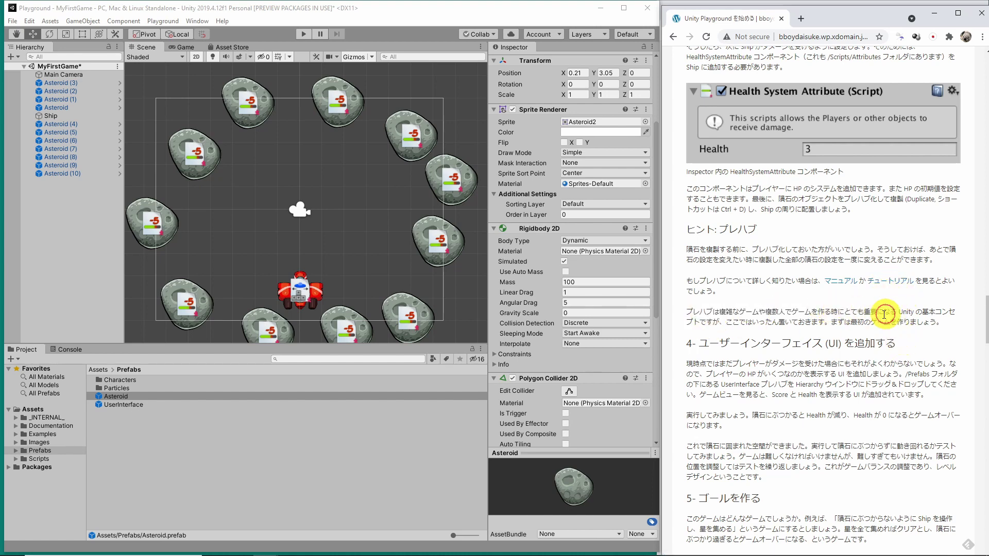
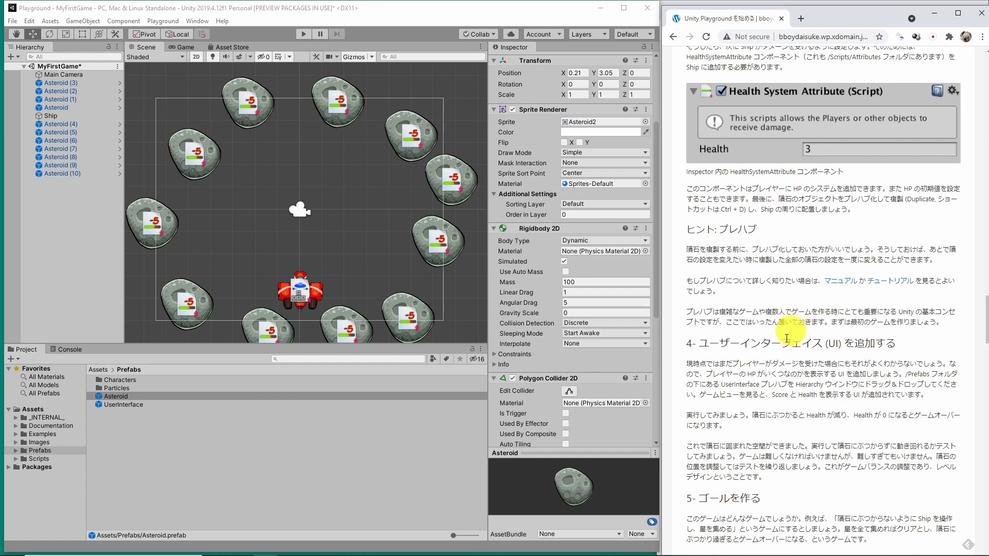
left_click_drag(830, 322, 903, 323)
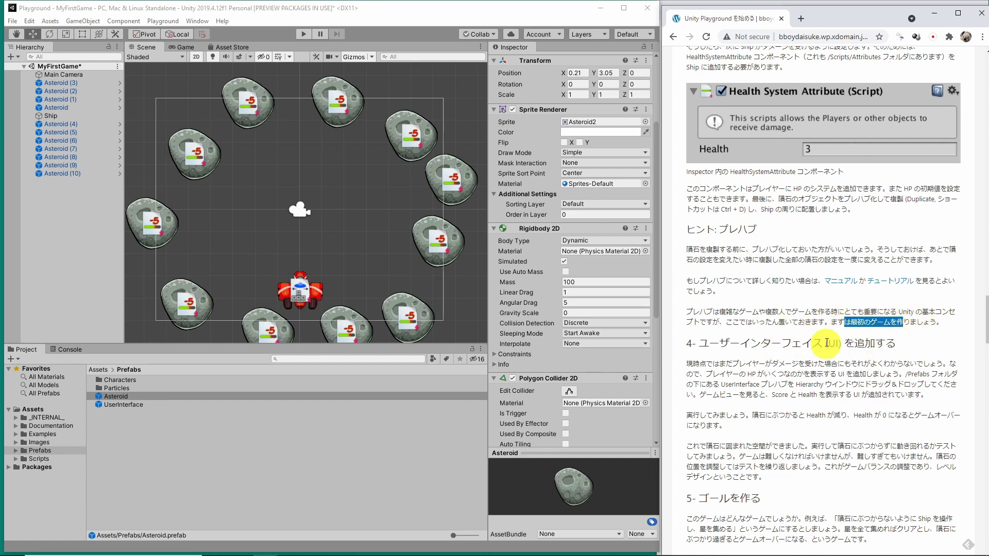
left_click(873, 321)
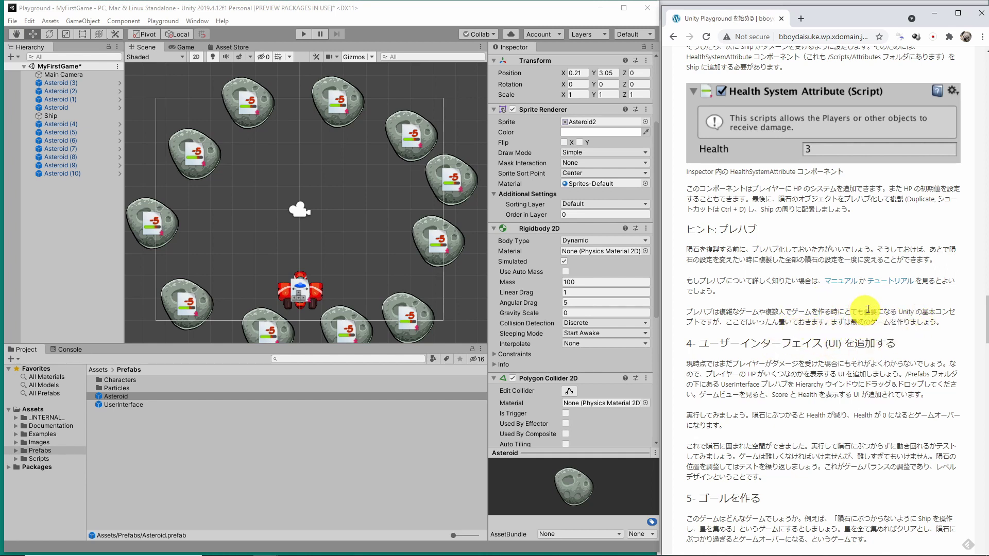
scroll(867, 304, "down", 1)
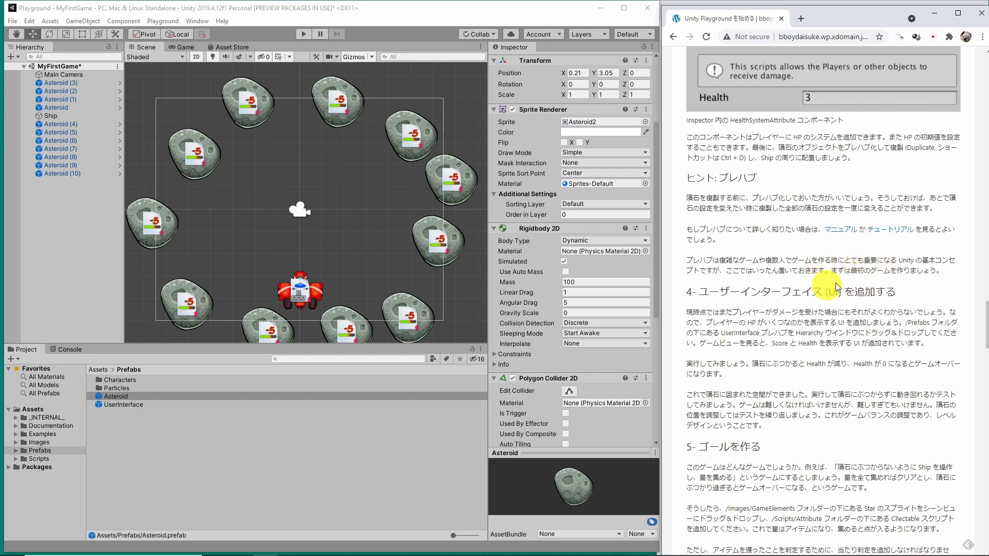